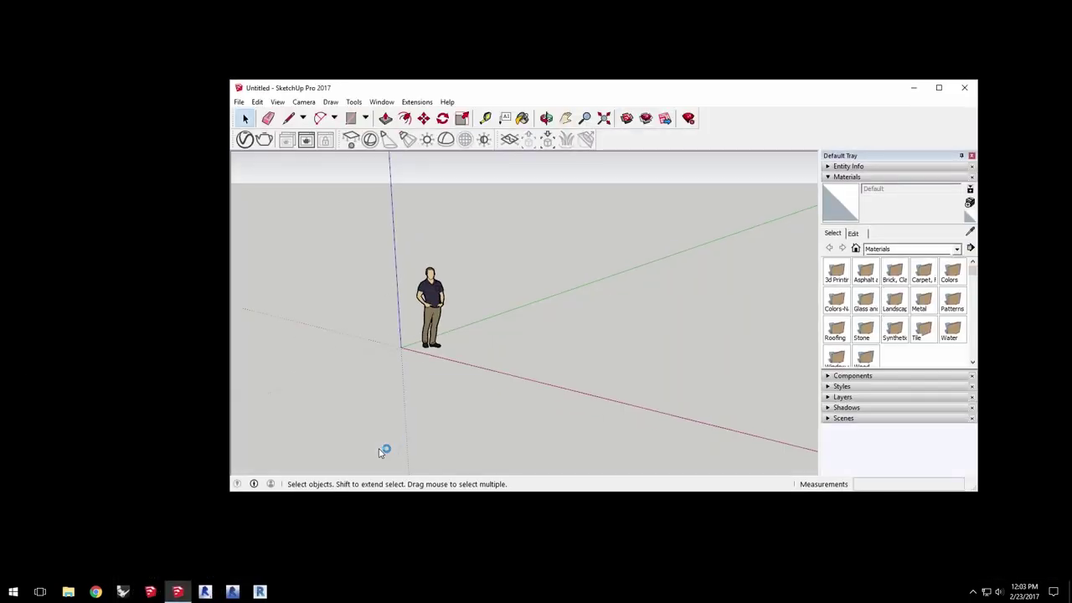
- Open the existing model SU_quickstart_01_Doomo_Modny_II.skp
{"action": "left_click", "coordinate": [240, 102]}
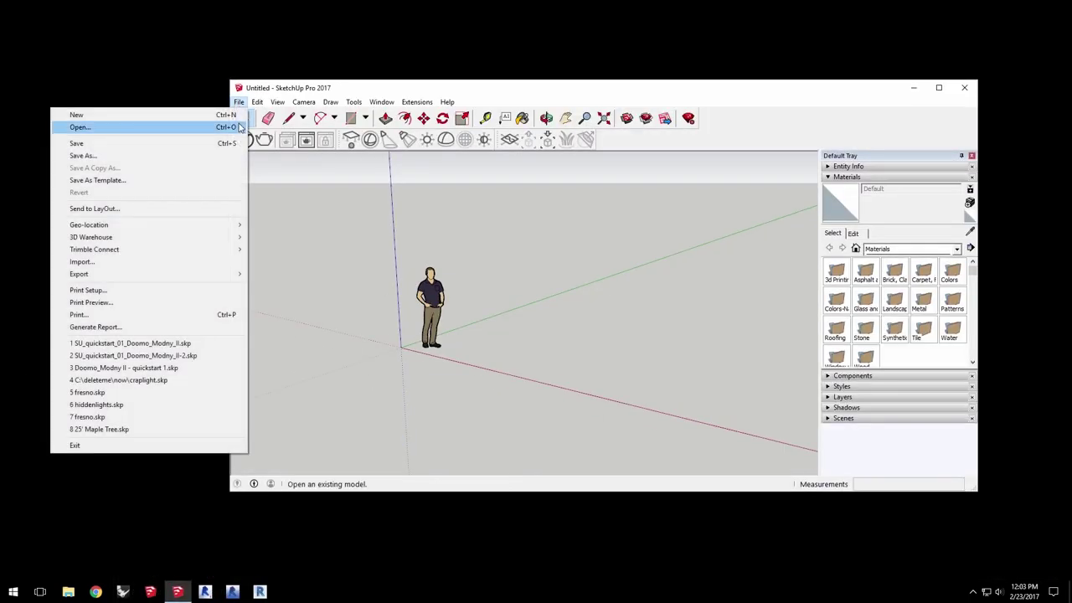
{"action": "left_click", "coordinate": [80, 128]}
{"action": "left_click", "coordinate": [590, 235]}
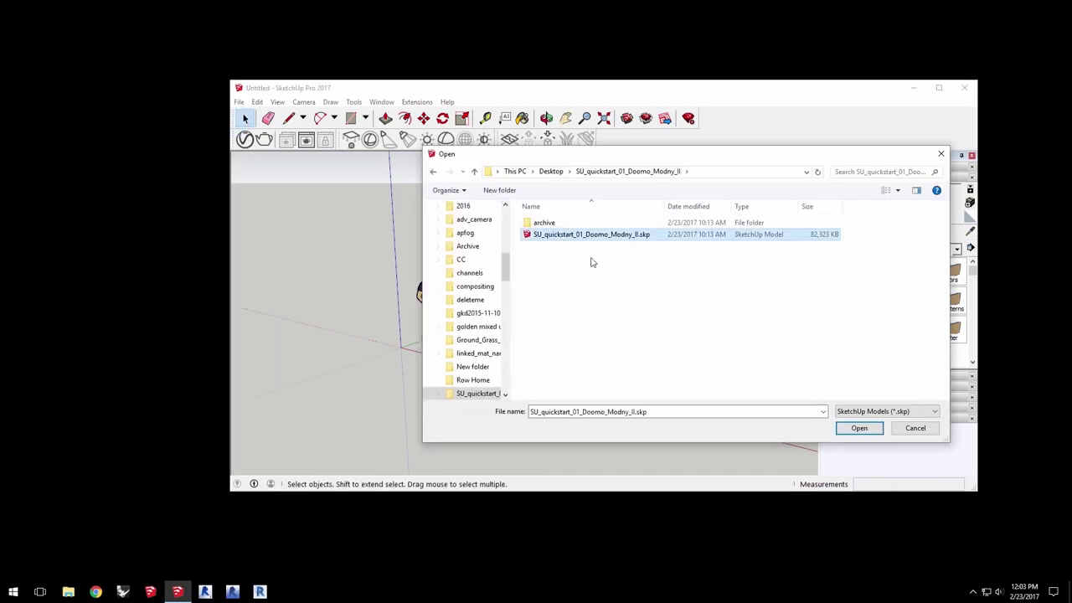
{"action": "left_click", "coordinate": [861, 430]}
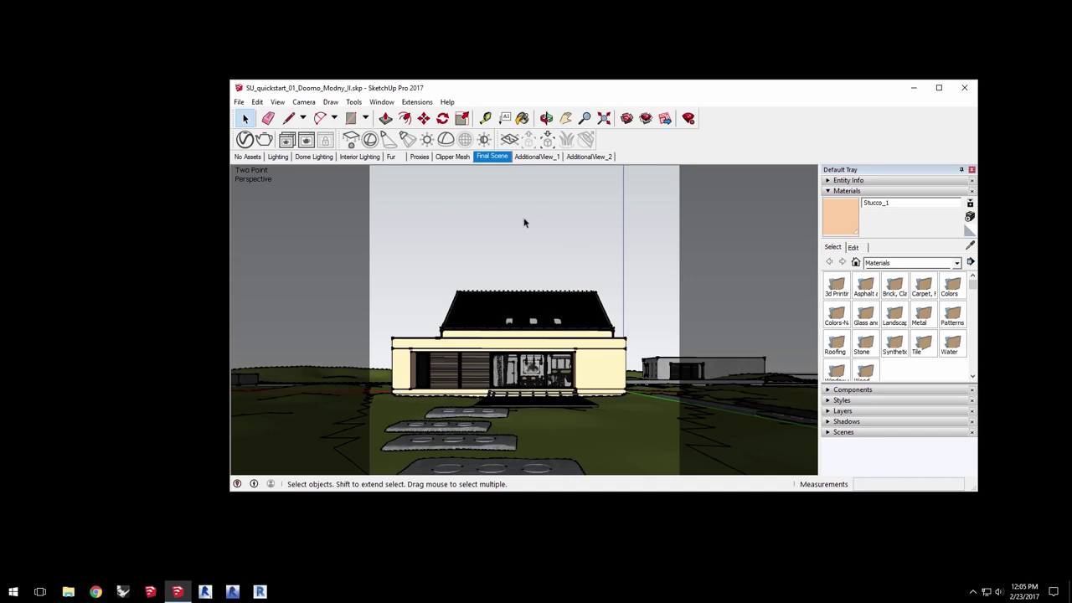
- Open the V-Ray Asset Editor and arrange the widened model window along the screen's edge, leaving free space beside it
{"action": "left_click", "coordinate": [244, 141]}
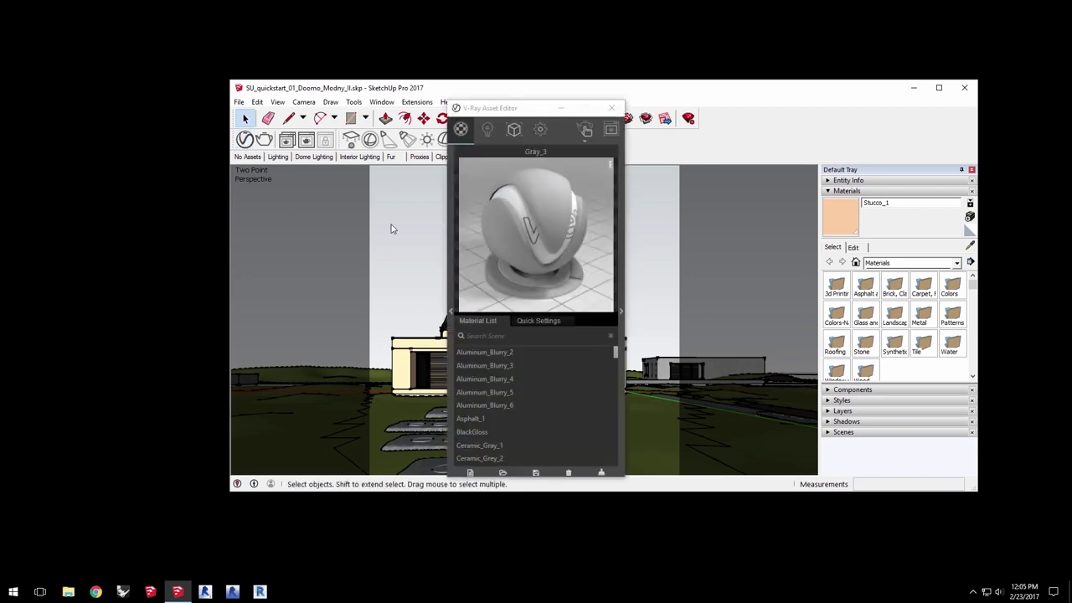
{"action": "left_click_drag", "start_coordinate": [502, 89], "coordinate": [1071, 109]}
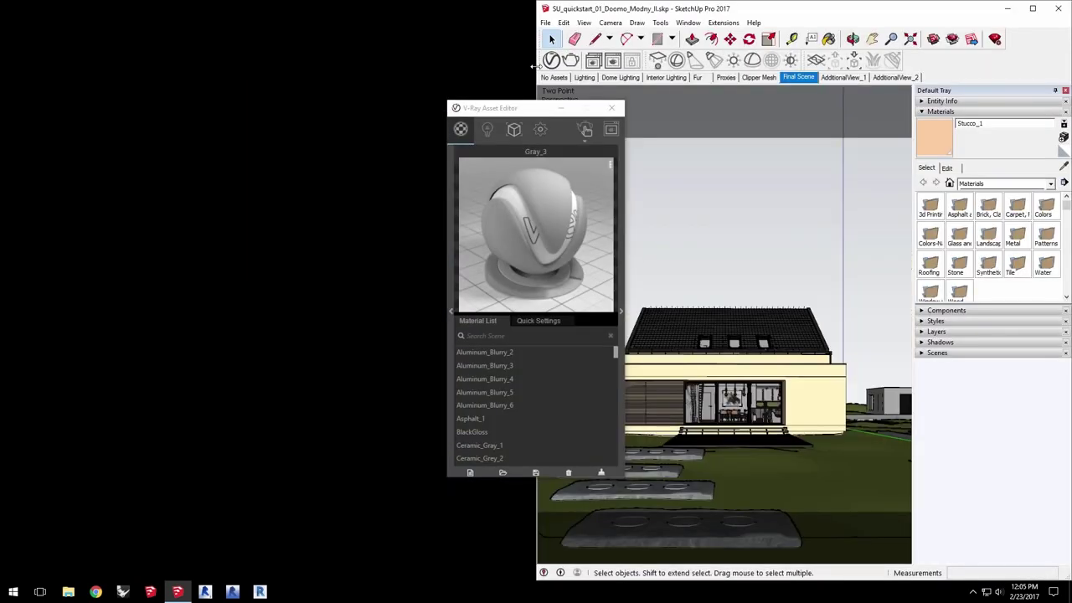
{"action": "left_click_drag", "start_coordinate": [536, 67], "coordinate": [365, 65]}
{"action": "left_click_drag", "start_coordinate": [537, 112], "coordinate": [513, 144]}
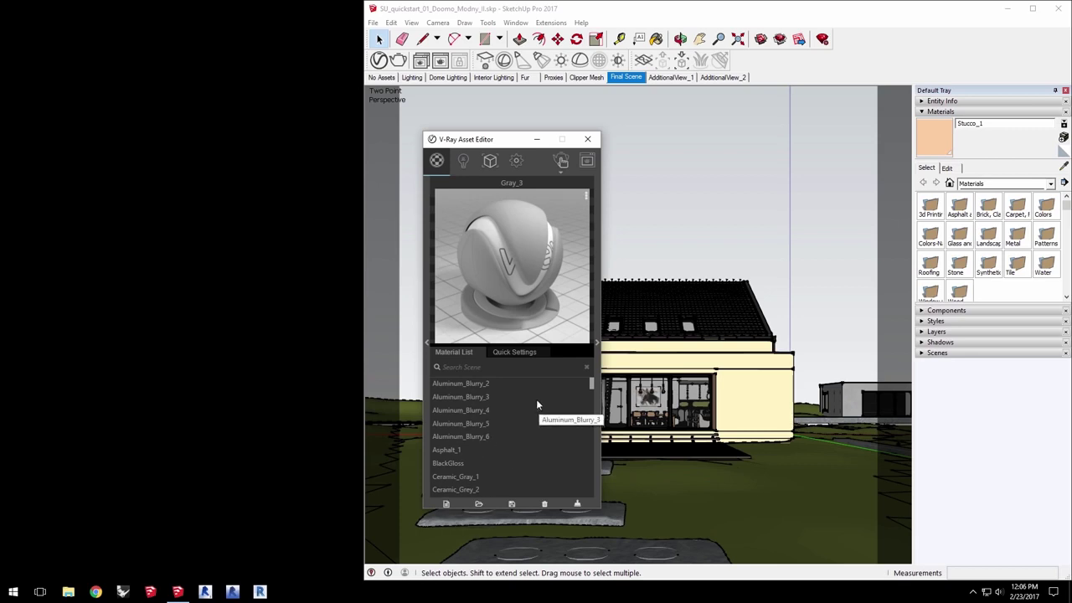
- Darken the Gray_3 material's diffuse color slightly, and view the V-Ray light, geometry and render settings
{"action": "left_click", "coordinate": [509, 353]}
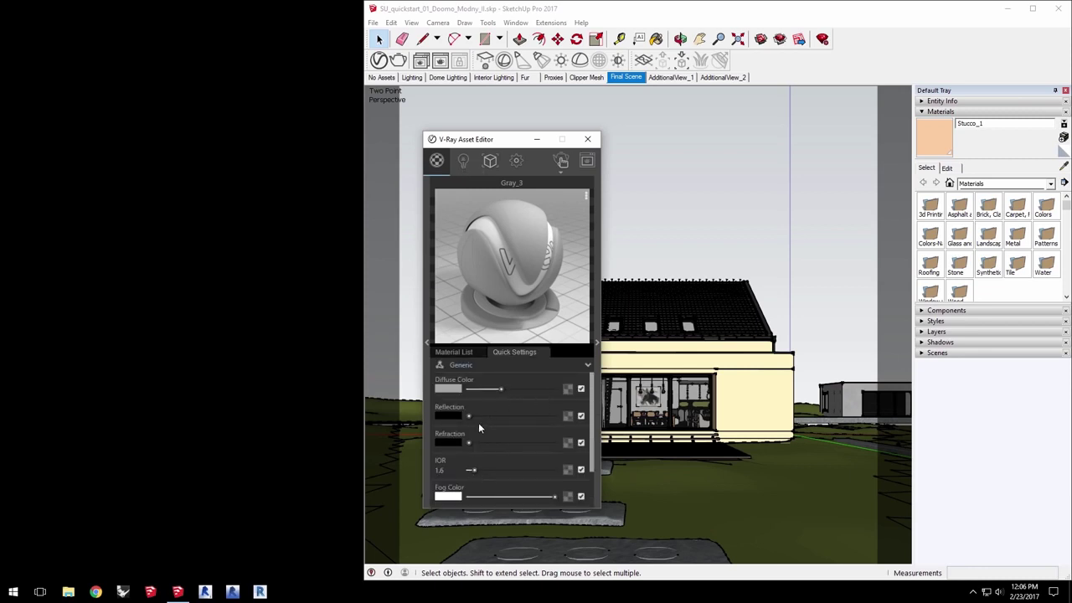
{"action": "mouse_move", "coordinate": [501, 392]}
{"action": "left_mouse_down"}
{"action": "mouse_move", "coordinate": [531, 392]}
{"action": "mouse_move", "coordinate": [479, 388]}
{"action": "mouse_move", "coordinate": [494, 389]}
{"action": "left_mouse_up"}
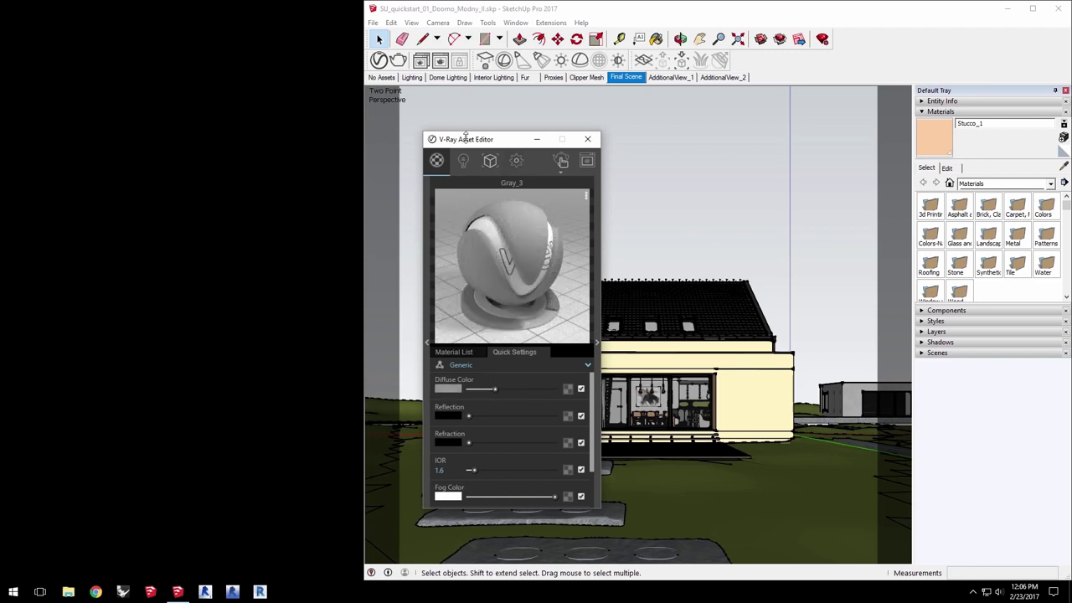
{"action": "left_click", "coordinate": [463, 163]}
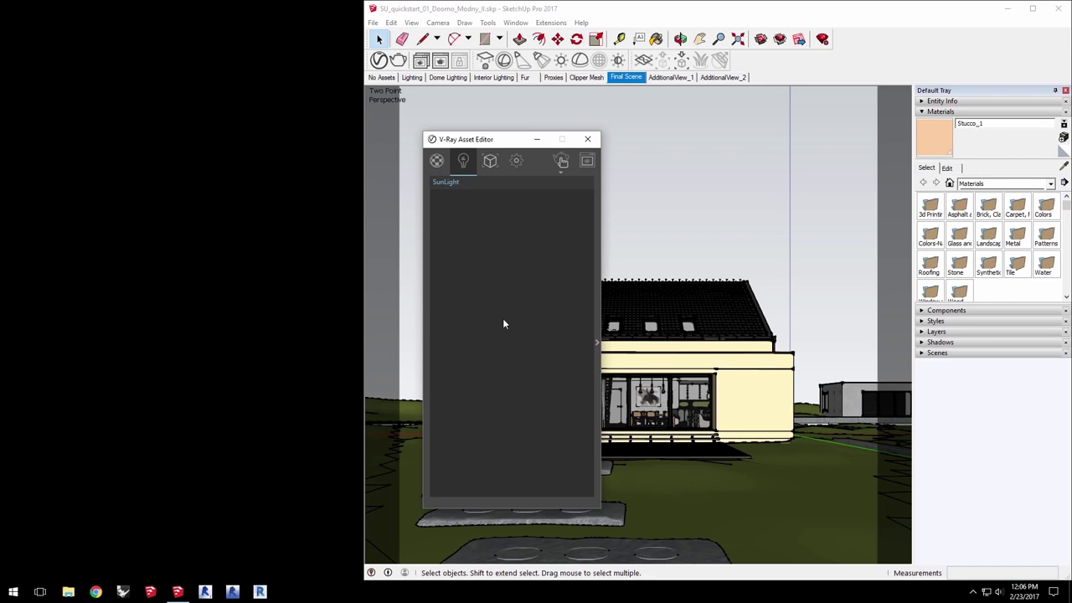
{"action": "left_click", "coordinate": [490, 161]}
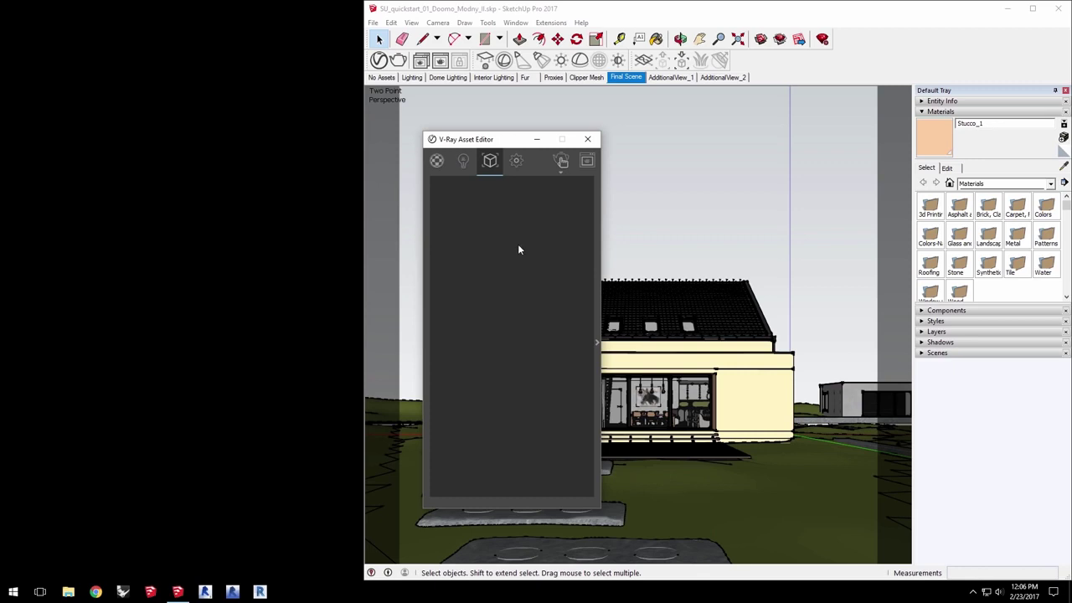
{"action": "left_click", "coordinate": [516, 161]}
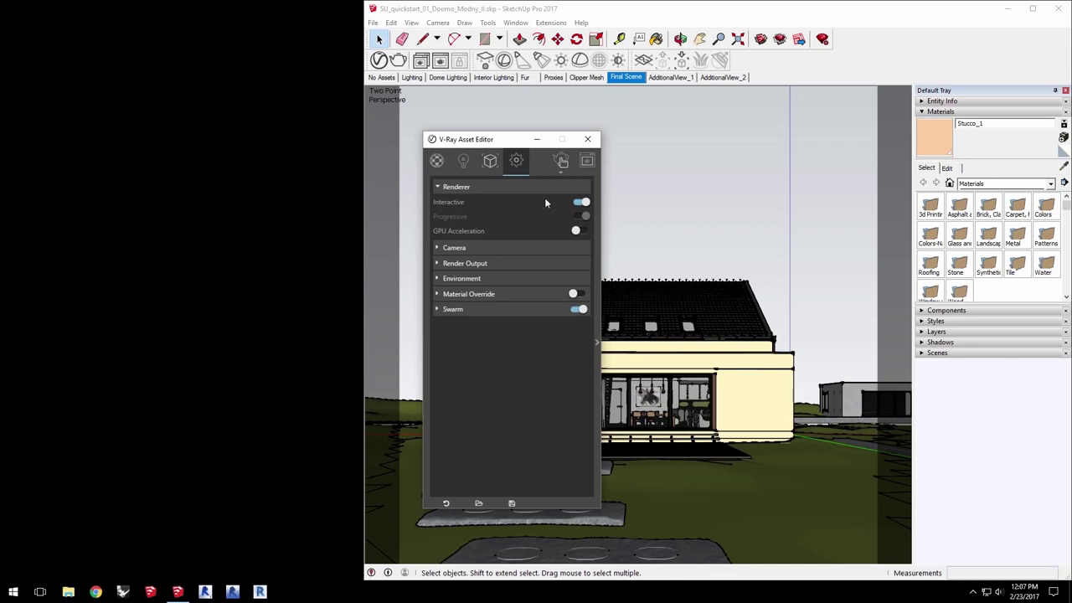
- Start an interactive V-Ray render and arrange the frame buffer beside the model, closing the progress window
{"action": "left_click", "coordinate": [561, 161]}
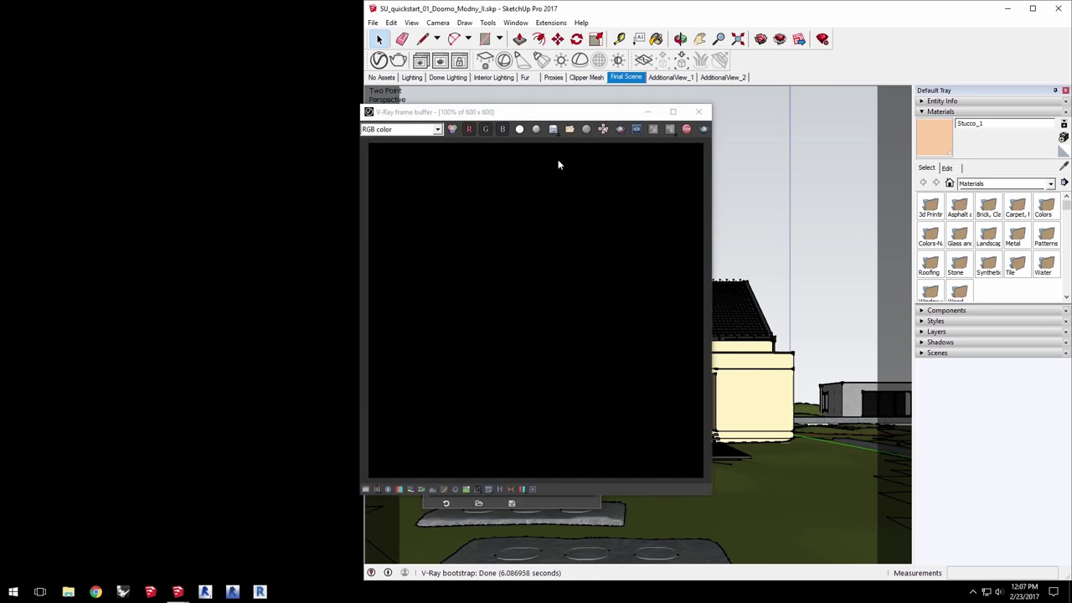
{"action": "left_click_drag", "start_coordinate": [574, 116], "coordinate": [212, 47]}
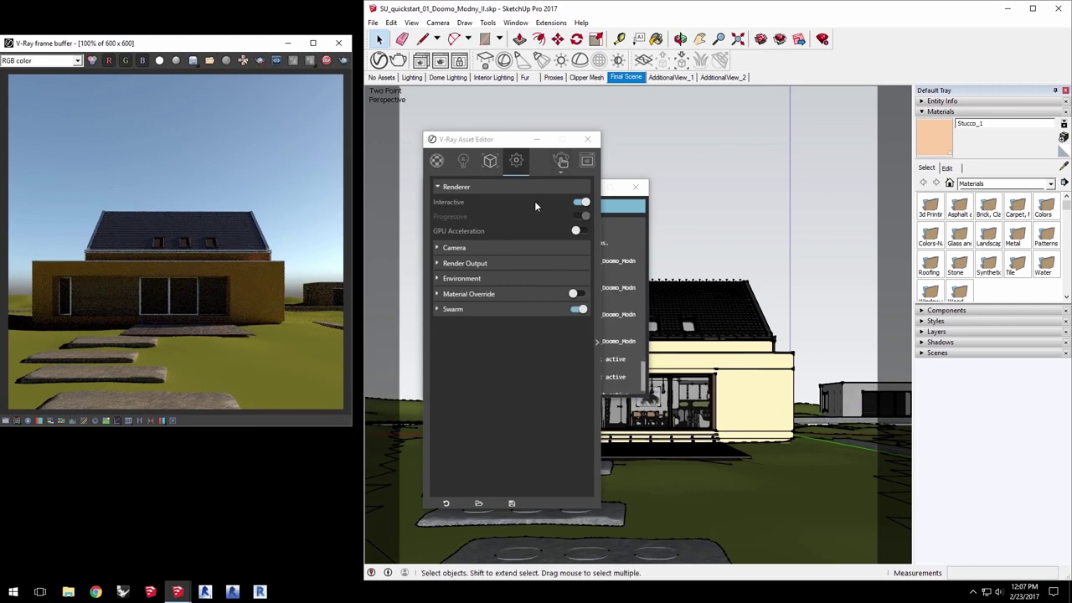
{"action": "left_click_drag", "start_coordinate": [511, 139], "coordinate": [278, 278]}
{"action": "left_click", "coordinate": [636, 186]}
- Display the Shadows toolbar and move the sun time to around noon, with the model's shadow display turned off
{"action": "right_click", "coordinate": [822, 63]}
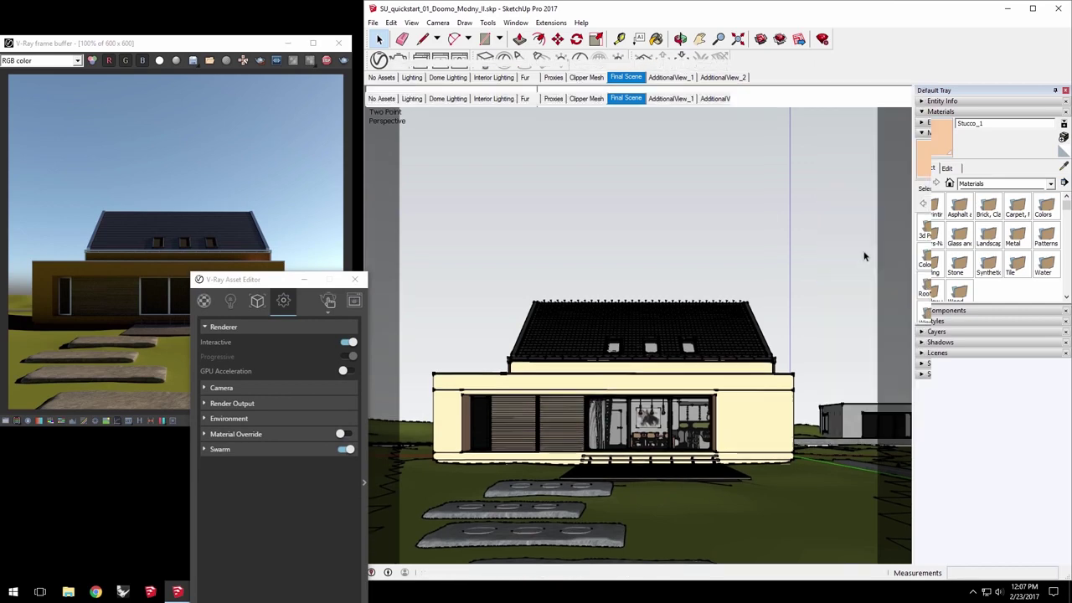
{"action": "left_click", "coordinate": [855, 268]}
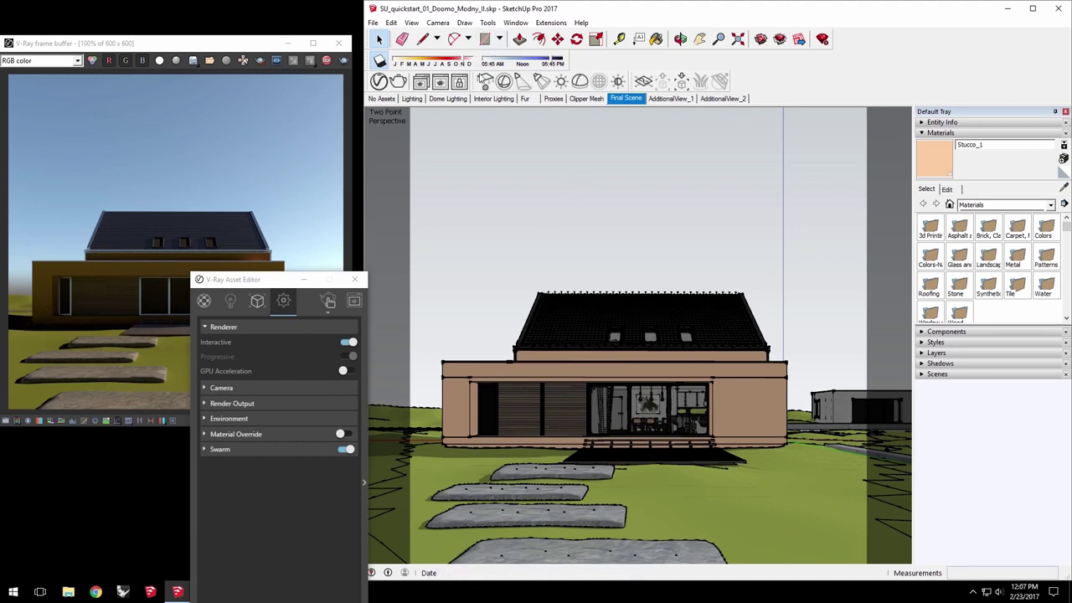
{"action": "left_click_drag", "start_coordinate": [552, 64], "coordinate": [527, 64]}
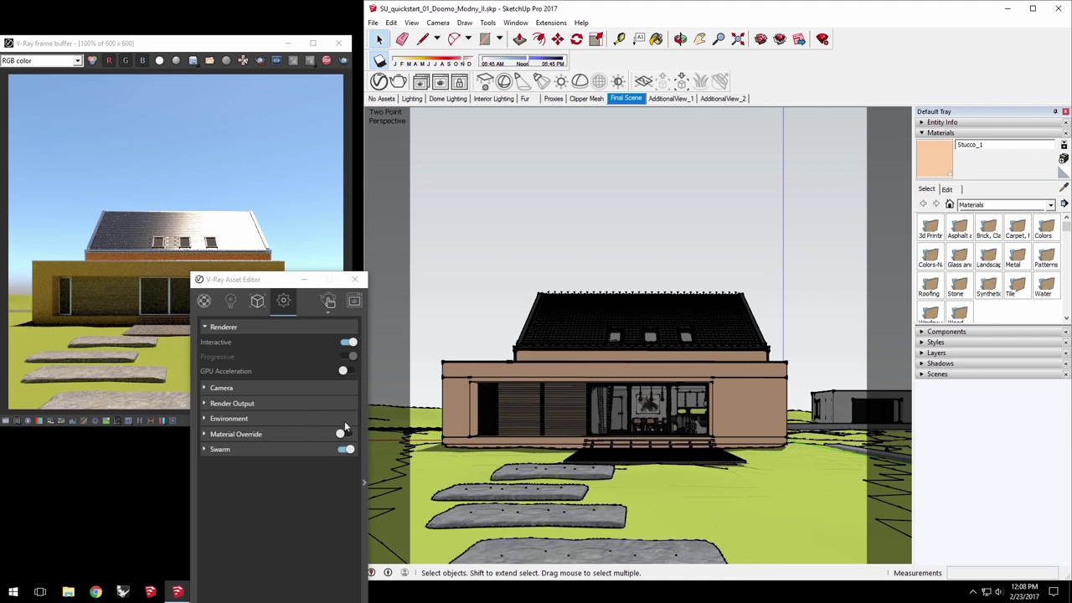
{"action": "left_click", "coordinate": [381, 63]}
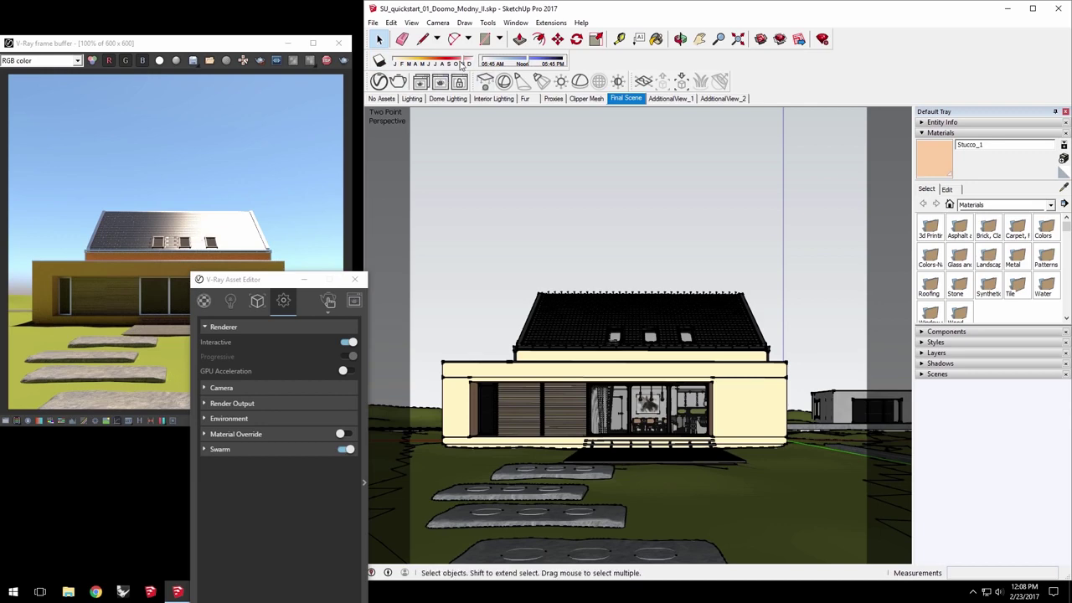
- Set the sun to a mid-morning time around September, trying an evening time on the way, with the whole render uncovered
{"action": "left_click_drag", "start_coordinate": [463, 64], "coordinate": [443, 63]}
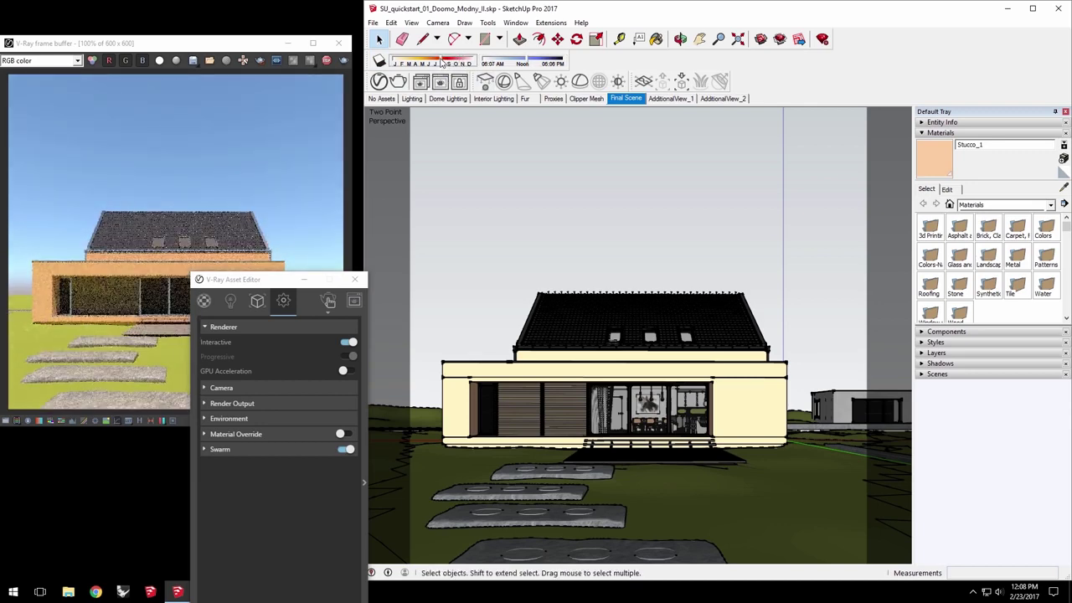
{"action": "left_click_drag", "start_coordinate": [242, 279], "coordinate": [198, 430]}
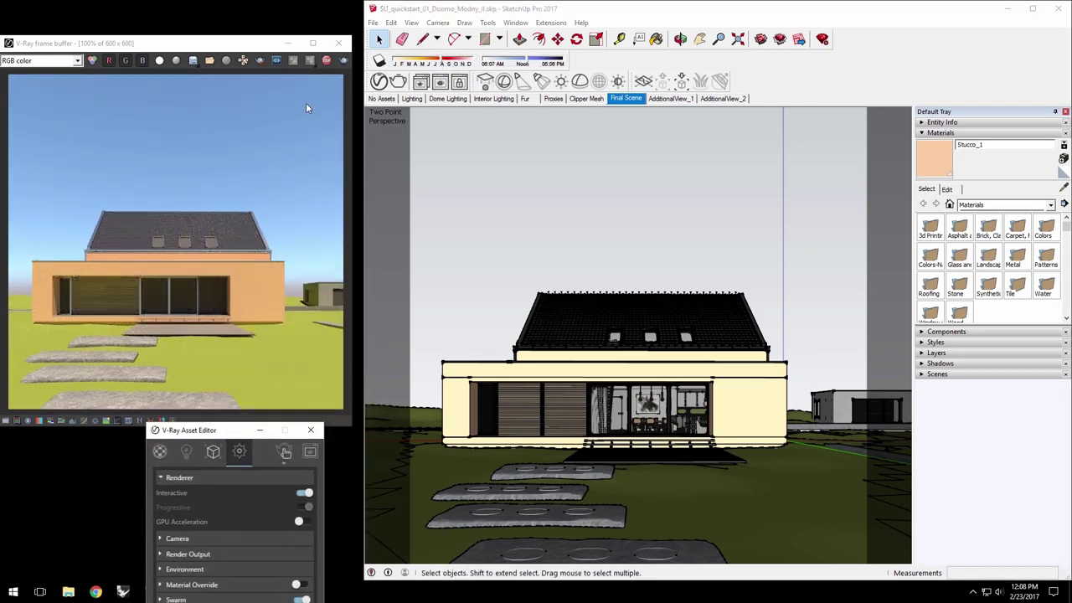
{"action": "left_click", "coordinate": [556, 65]}
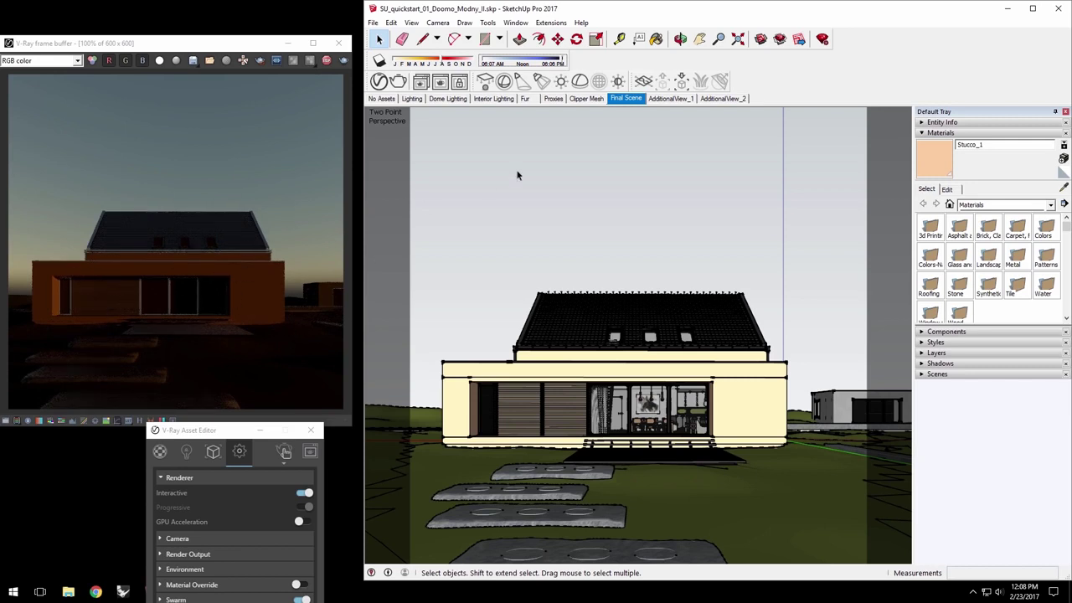
{"action": "left_click_drag", "start_coordinate": [563, 61], "coordinate": [511, 62]}
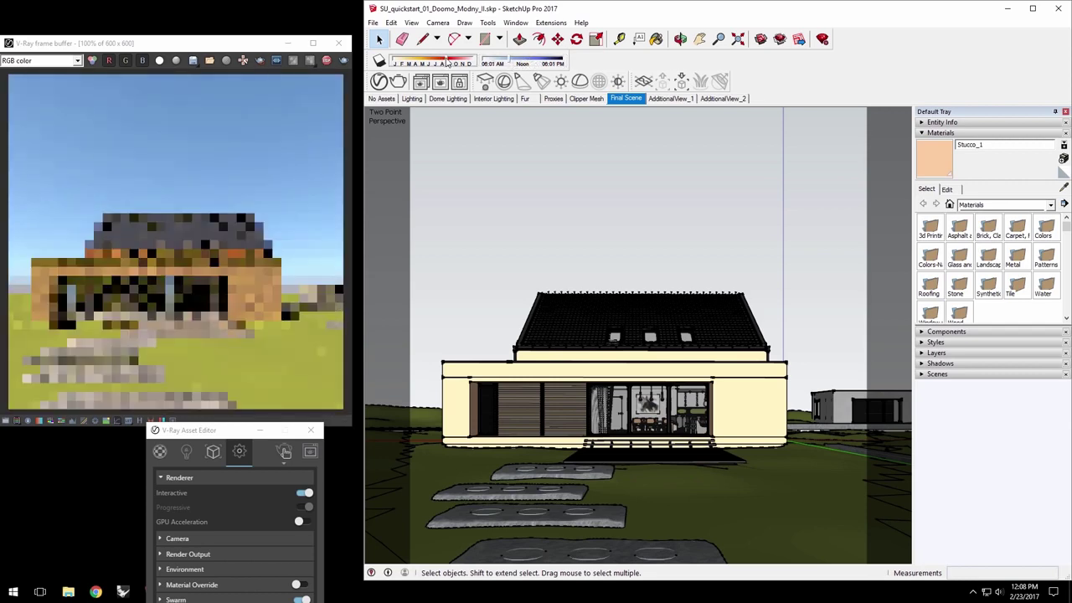
{"action": "left_click_drag", "start_coordinate": [444, 64], "coordinate": [446, 66]}
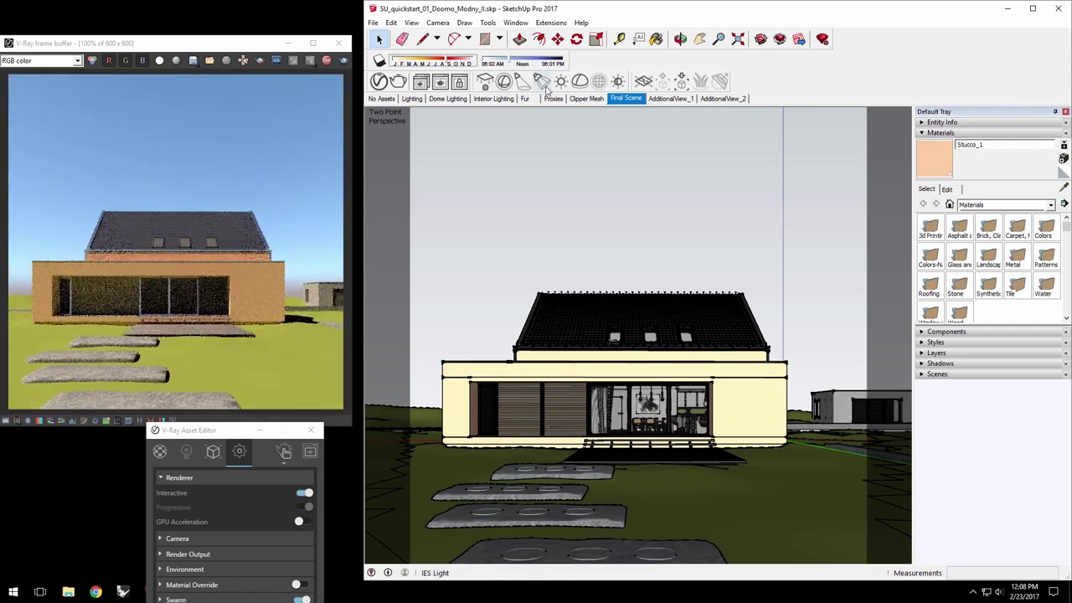
{"action": "left_click", "coordinate": [513, 65]}
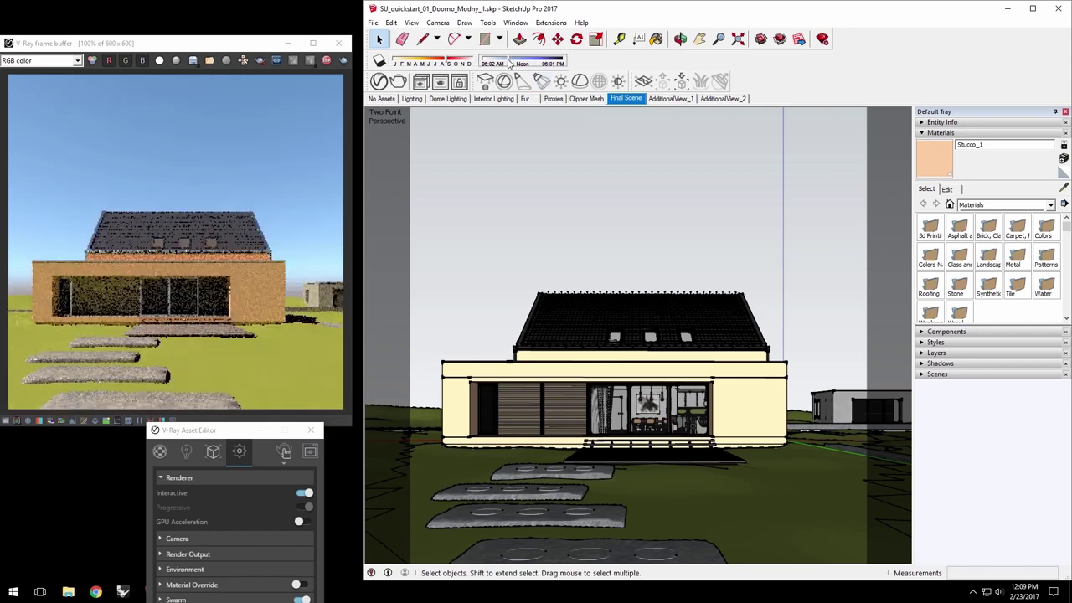
- Move the V-Ray Asset Editor over the model view and show its materials section
{"action": "left_click", "coordinate": [262, 420]}
{"action": "left_click_drag", "start_coordinate": [262, 422], "coordinate": [687, 136]}
{"action": "left_click", "coordinate": [584, 165]}
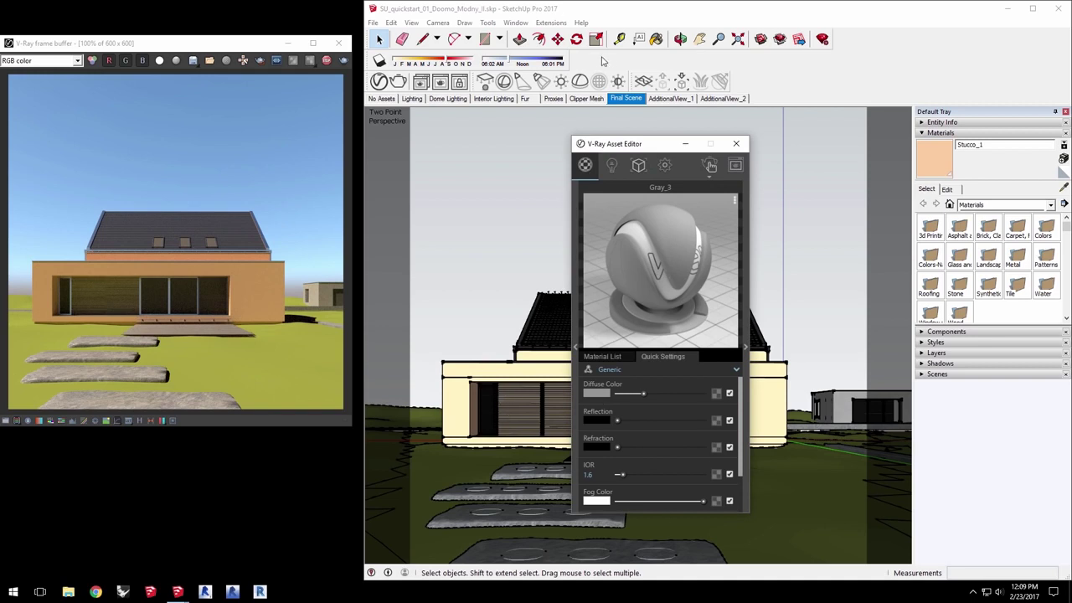
- Sample the stucco wall and grass materials from the model with the Paint Bucket, ending with the wall's Stucco_1 selected
{"action": "left_click", "coordinate": [656, 38]}
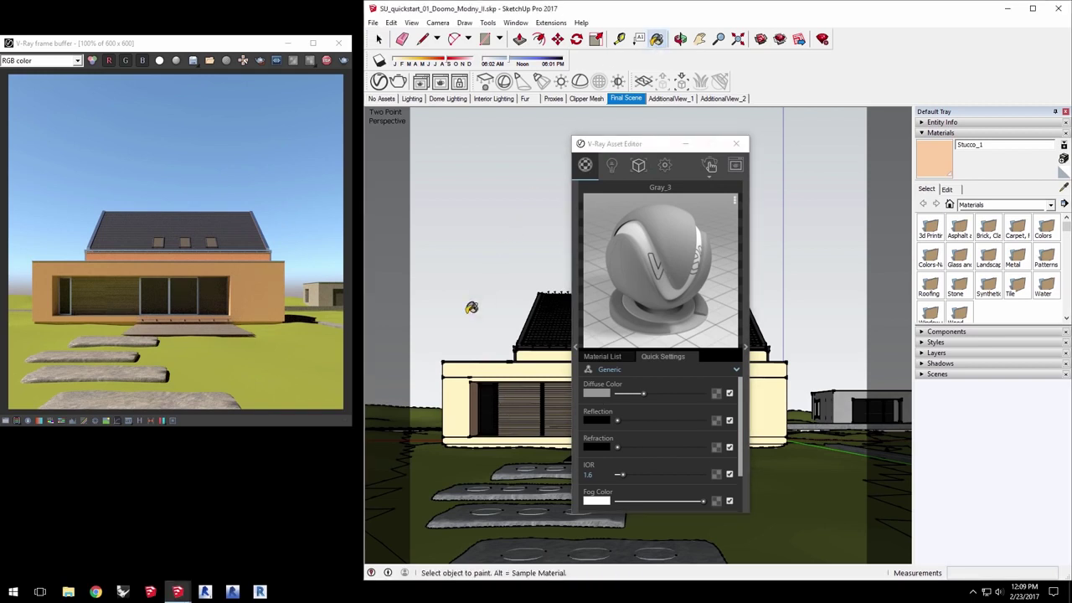
{"action": "left_click", "coordinate": [465, 407], "text": "alt"}
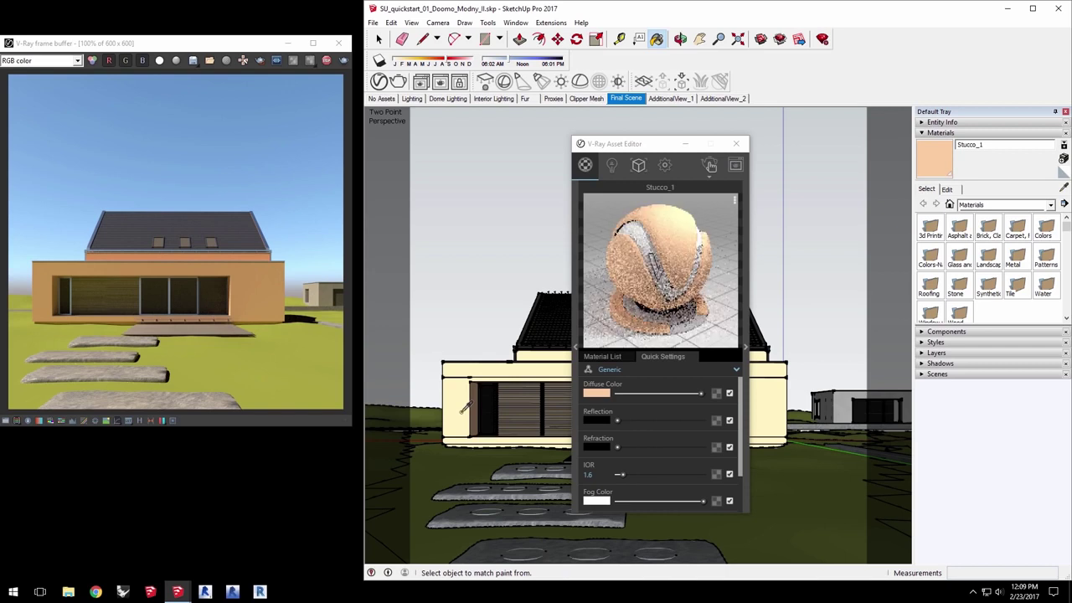
{"action": "left_click", "coordinate": [498, 456], "text": "alt"}
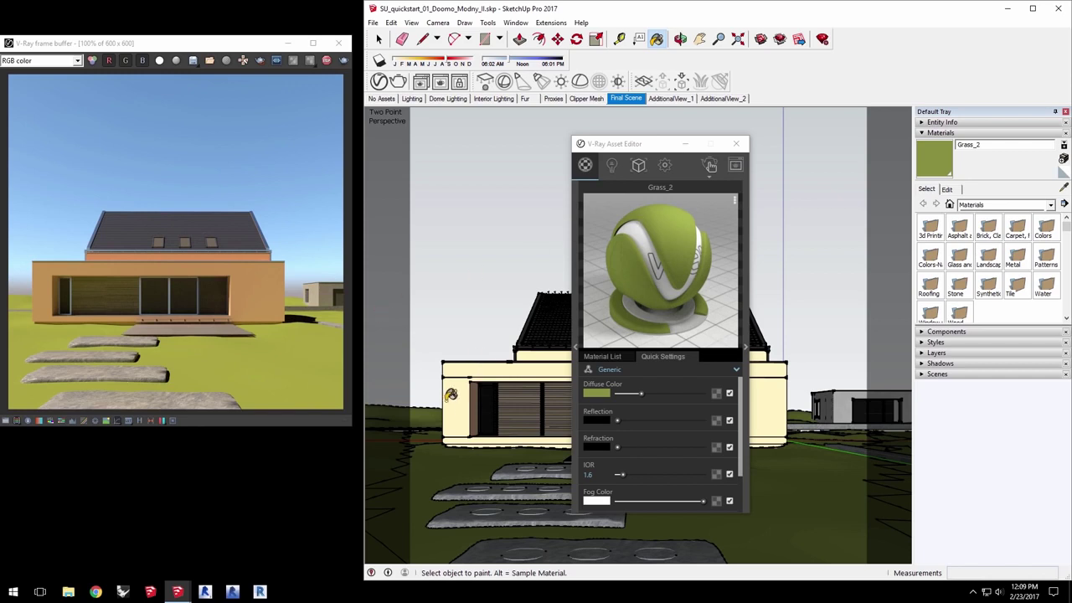
{"action": "key", "text": "alt"}
{"action": "left_click", "coordinate": [457, 398], "text": "alt"}
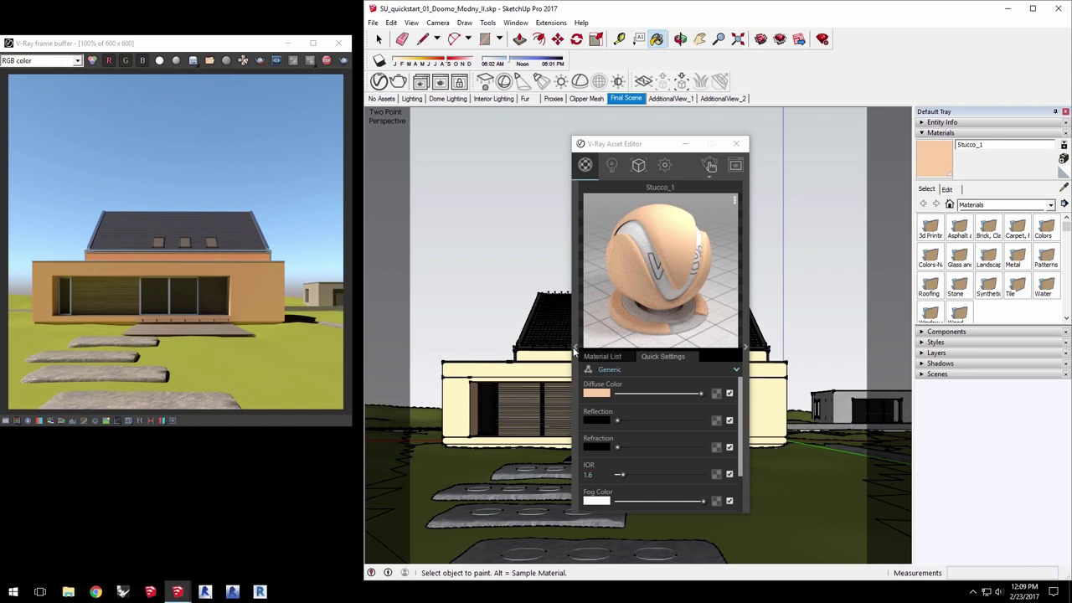
- Expand the material library and add Stucco F01 50cm from the WallPaint & Wallpaper category to the scene
{"action": "left_click", "coordinate": [574, 350]}
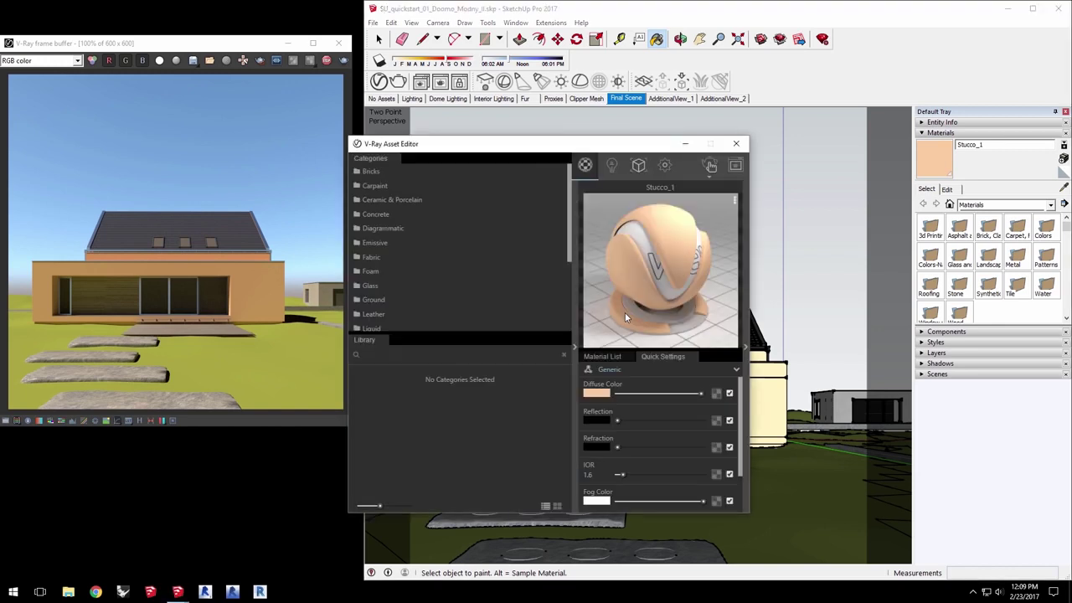
{"action": "left_click_drag", "start_coordinate": [501, 148], "coordinate": [538, 147]}
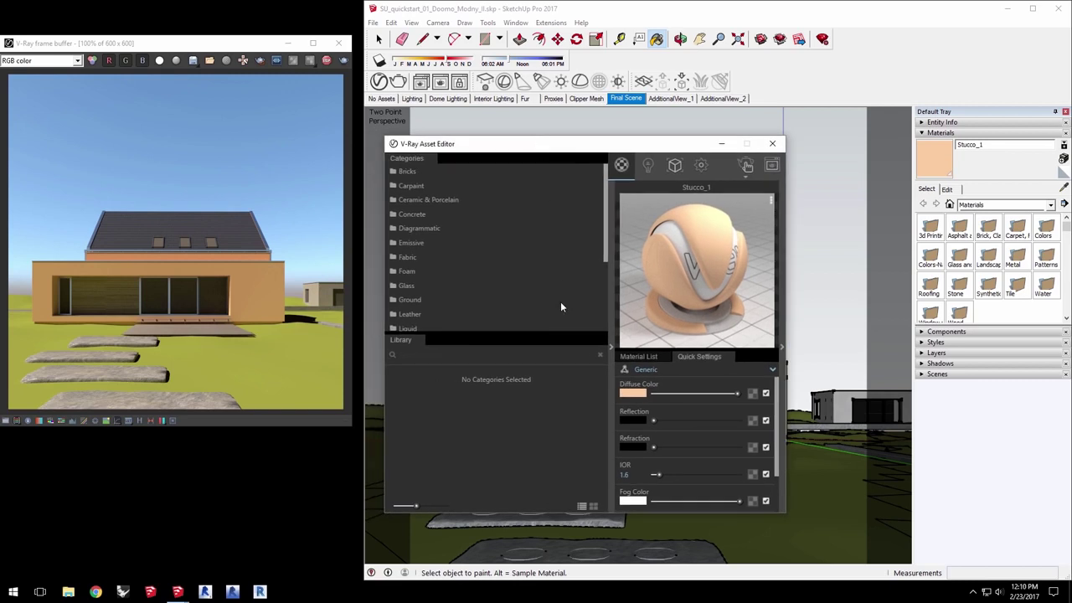
{"action": "left_click_drag", "start_coordinate": [603, 174], "coordinate": [608, 235]}
{"action": "left_click", "coordinate": [455, 311]}
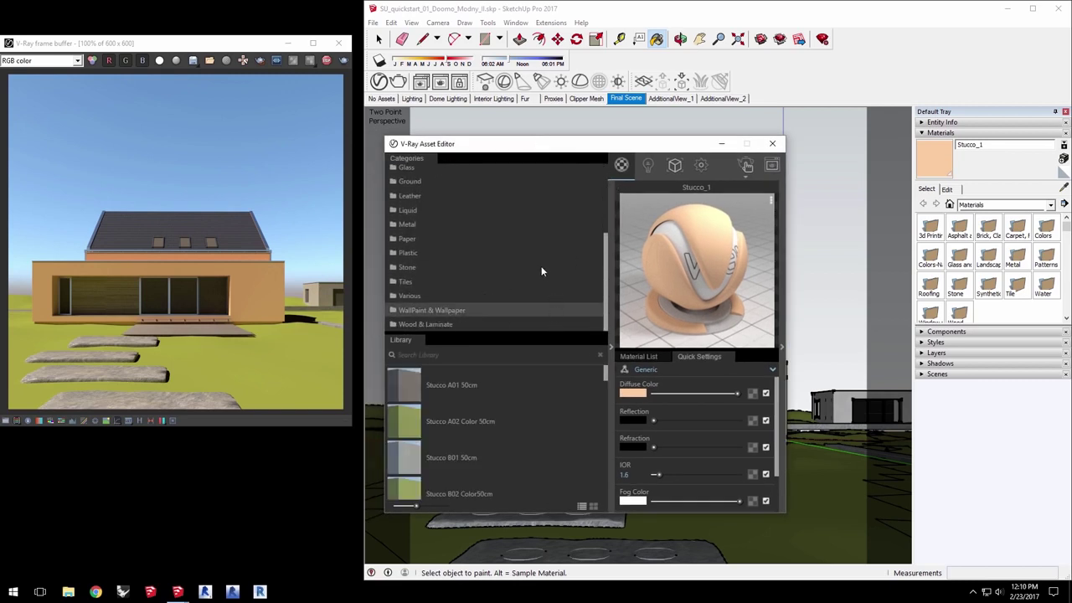
{"action": "left_click_drag", "start_coordinate": [608, 379], "coordinate": [607, 409]}
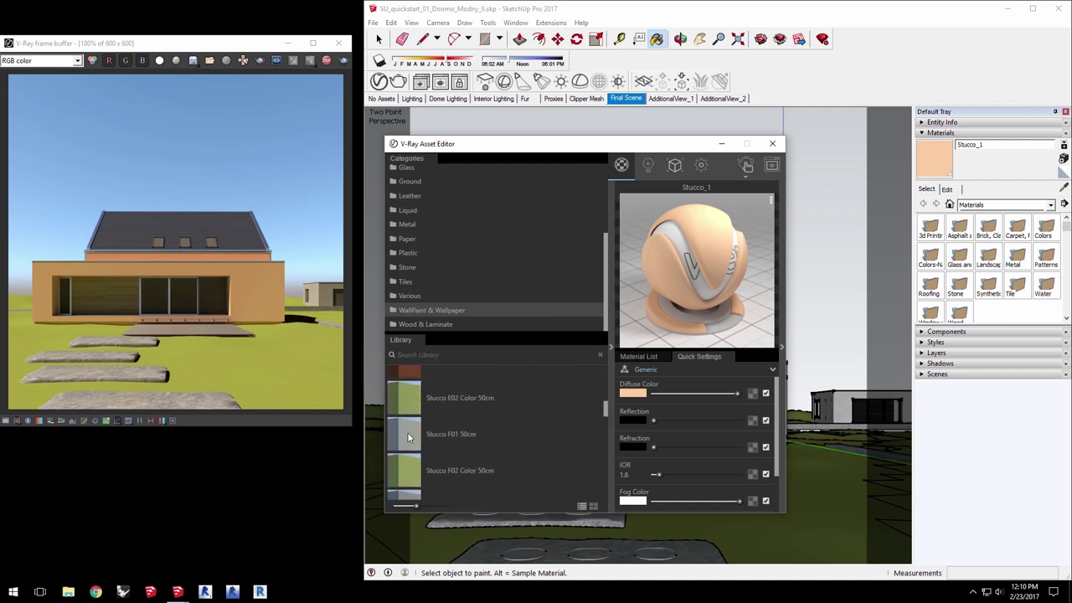
{"action": "left_click_drag", "start_coordinate": [396, 427], "coordinate": [664, 425]}
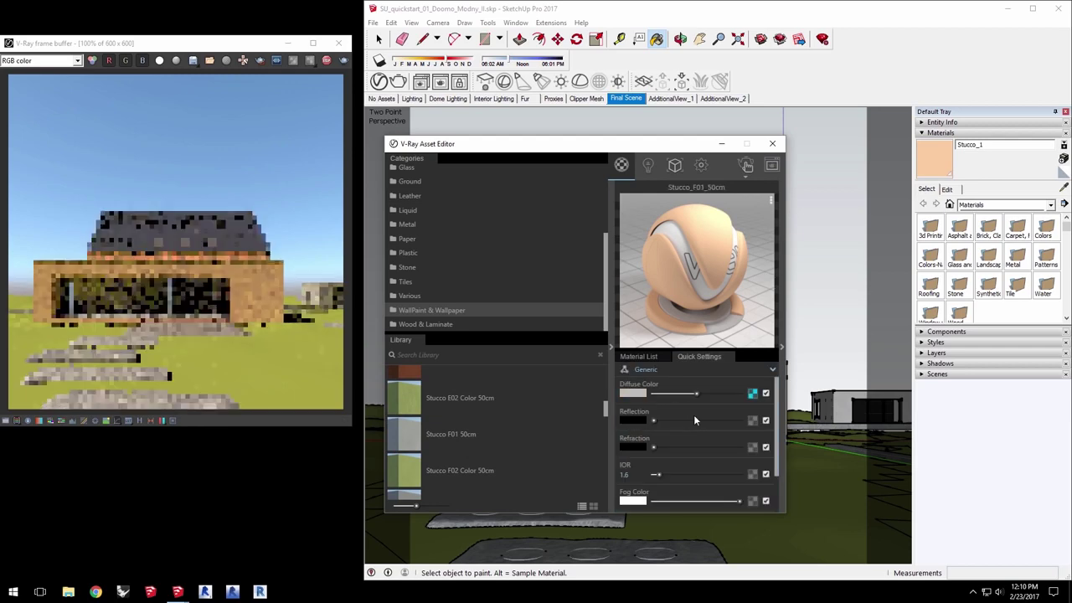
- Locate Stucco_F01_50cm in the scene's material list and move the Asset Editor aside to expose the house wall
{"action": "left_click", "coordinate": [639, 357]}
{"action": "left_click_drag", "start_coordinate": [776, 390], "coordinate": [784, 486]}
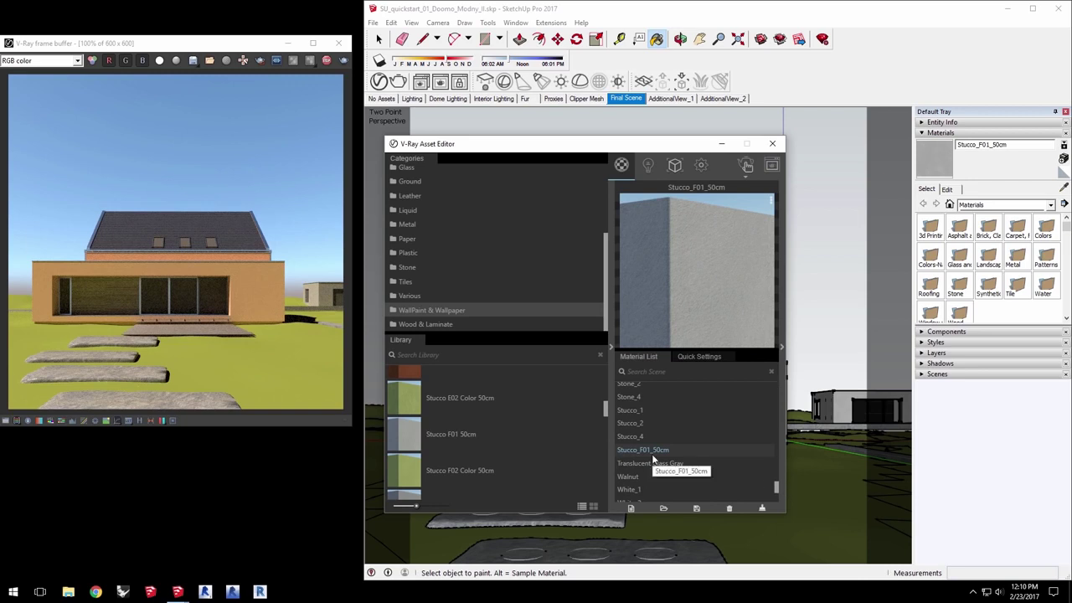
{"action": "left_click_drag", "start_coordinate": [552, 145], "coordinate": [669, 149]}
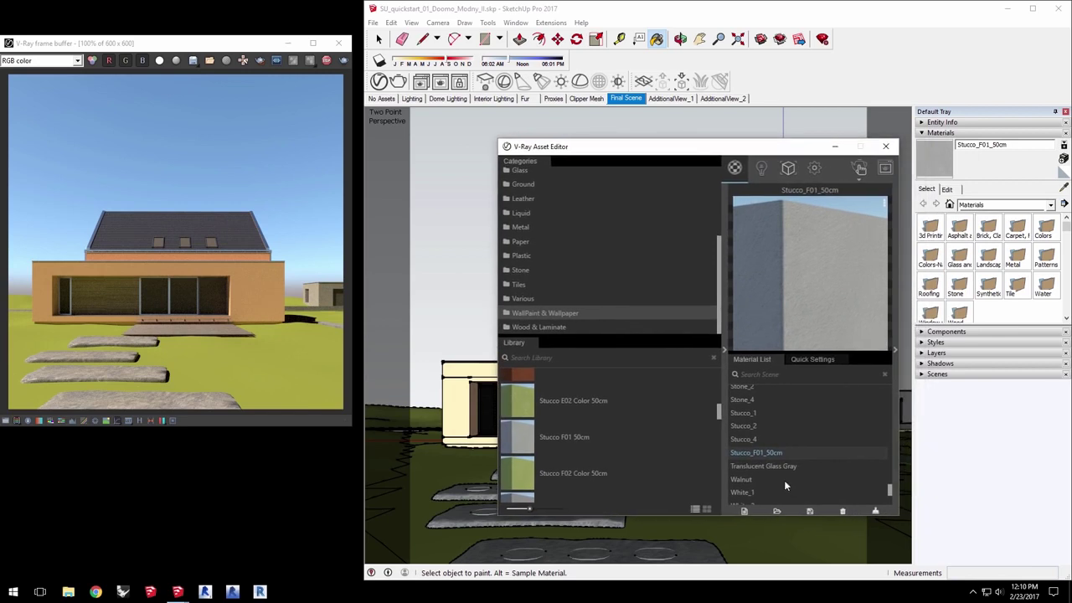
- Copy the Stucco_F01_50cm material and paste it onto the Stucco_1 material sampled from the house wall
{"action": "right_click", "coordinate": [759, 452]}
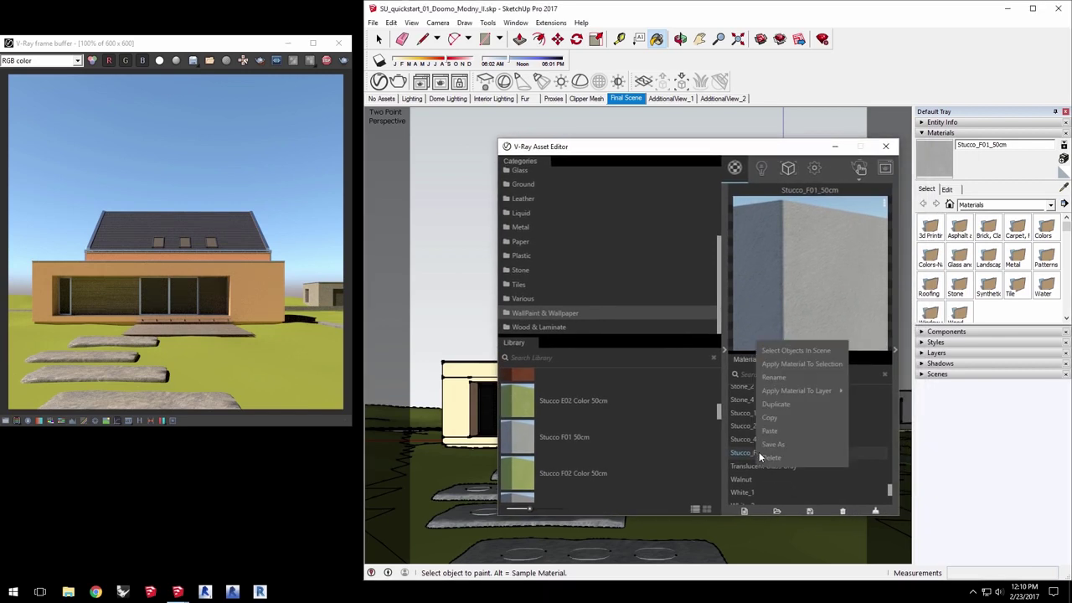
{"action": "left_click", "coordinate": [770, 418]}
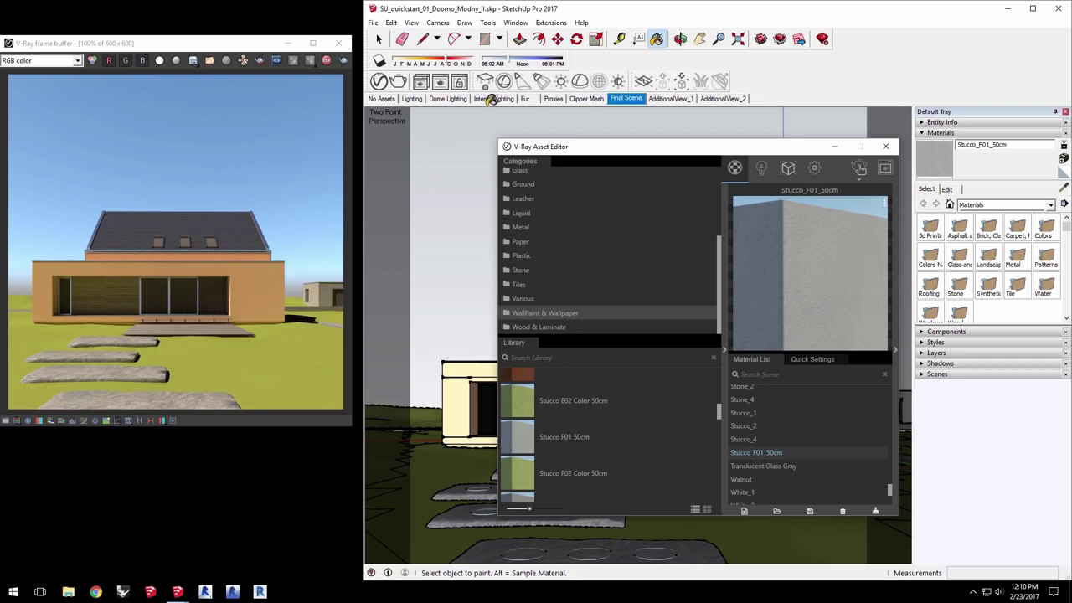
{"action": "left_click", "coordinate": [456, 400], "text": "alt"}
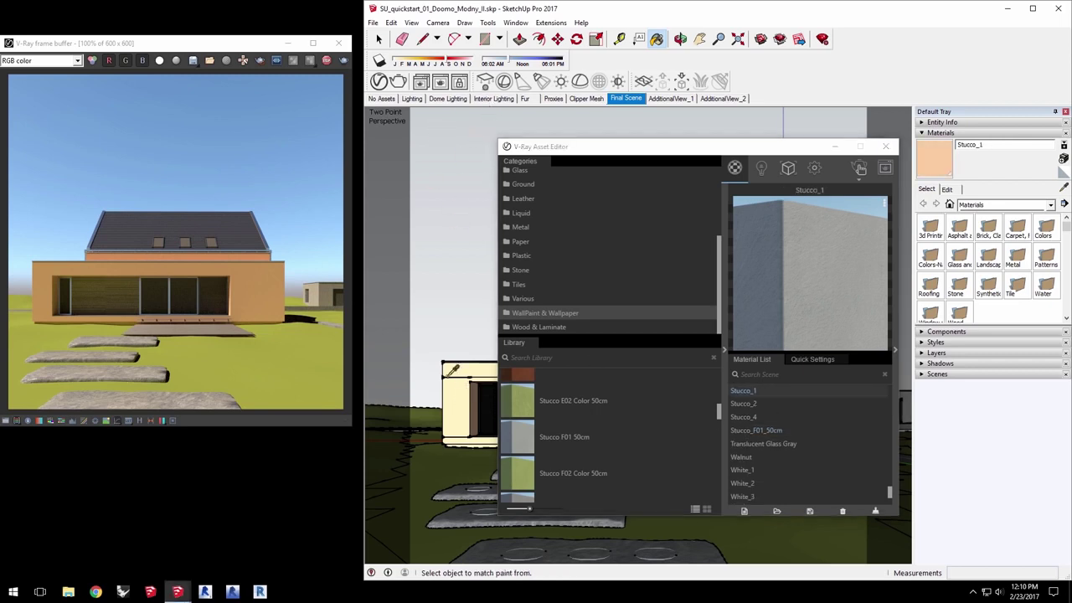
{"action": "right_click", "coordinate": [751, 391]}
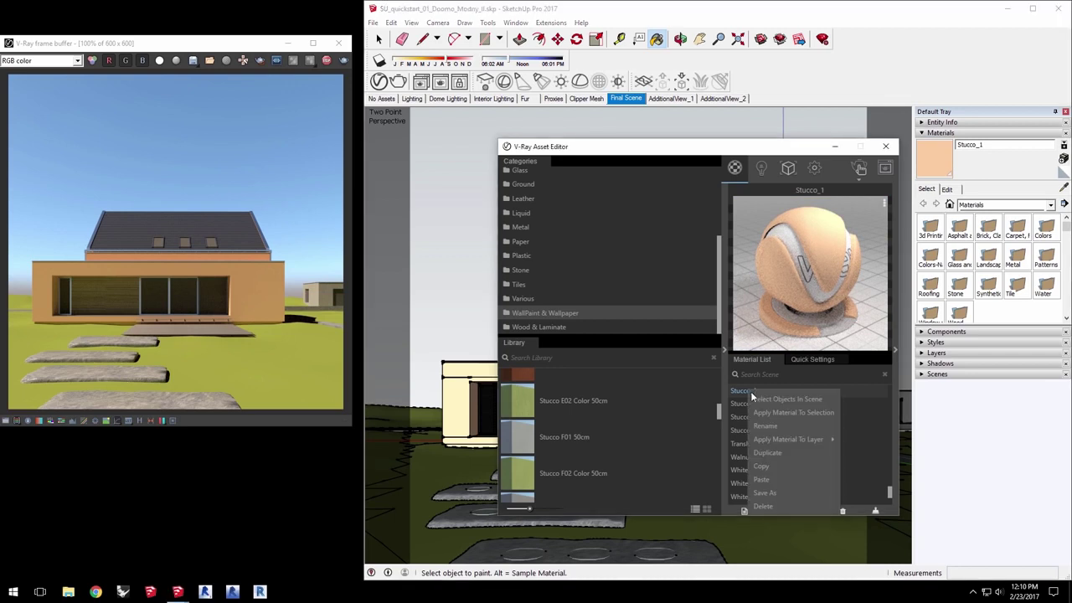
{"action": "left_click", "coordinate": [781, 480]}
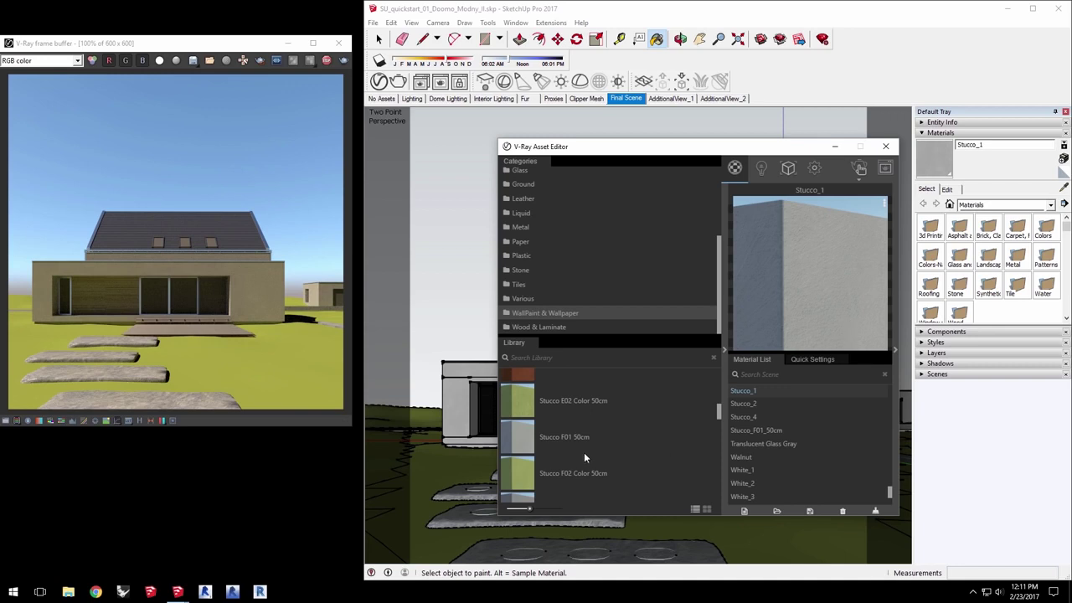
- Open the Stucco_1 material for editing in the SketchUp Materials tray and set its texture width to 20
{"action": "left_click", "coordinate": [948, 191]}
{"action": "left_click", "coordinate": [949, 322]}
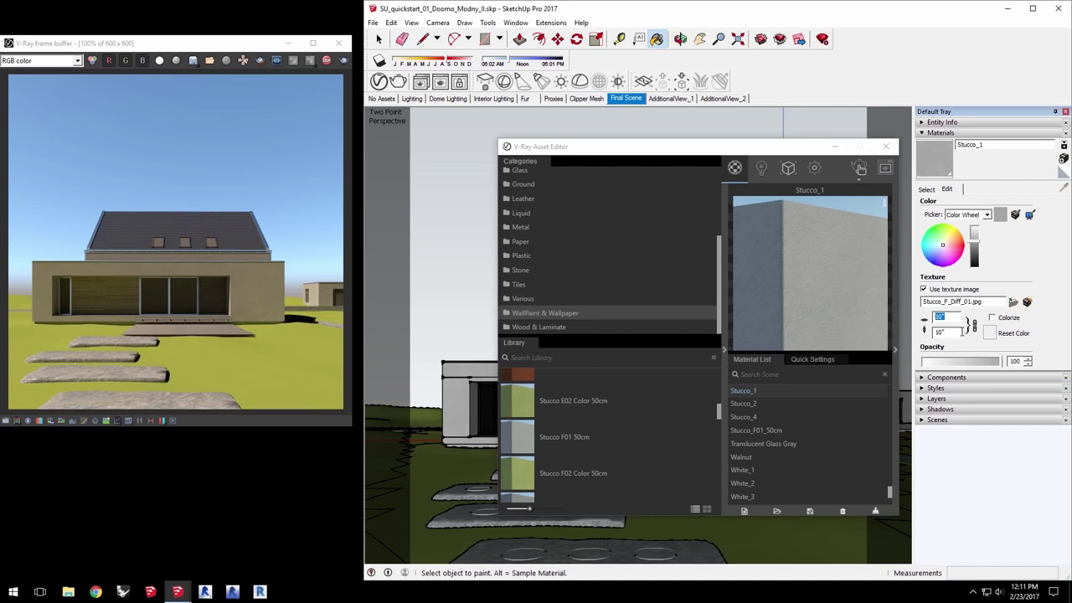
{"action": "type", "text": "20"}
- Sample the lawn's Grass_2 material from the model and add Grass C 200cm from the Ground category to the scene
{"action": "left_click_drag", "start_coordinate": [594, 149], "coordinate": [750, 119]}
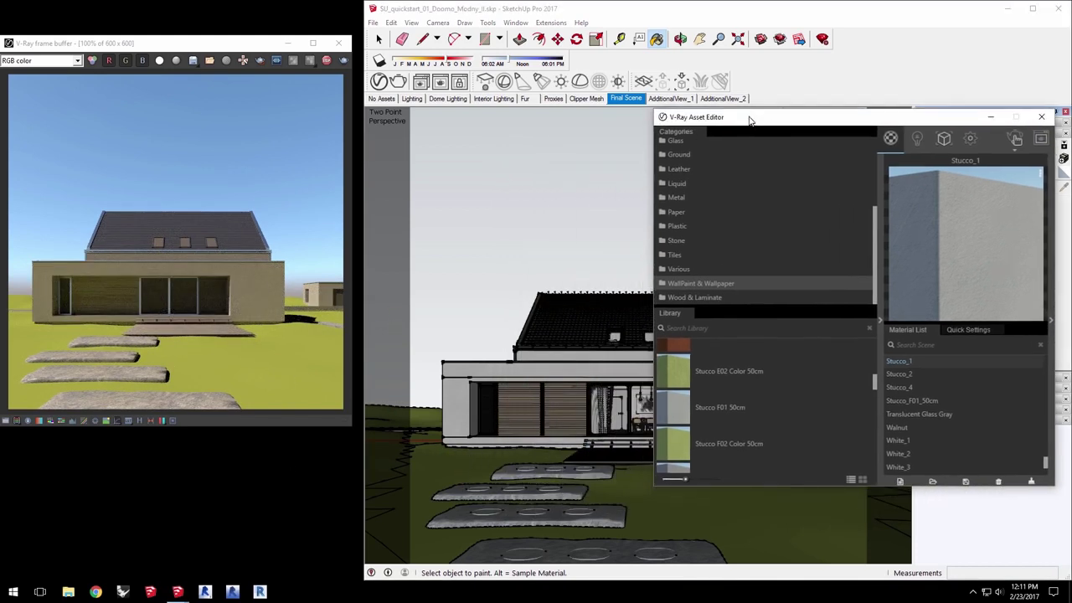
{"action": "left_click", "coordinate": [640, 498], "text": "alt"}
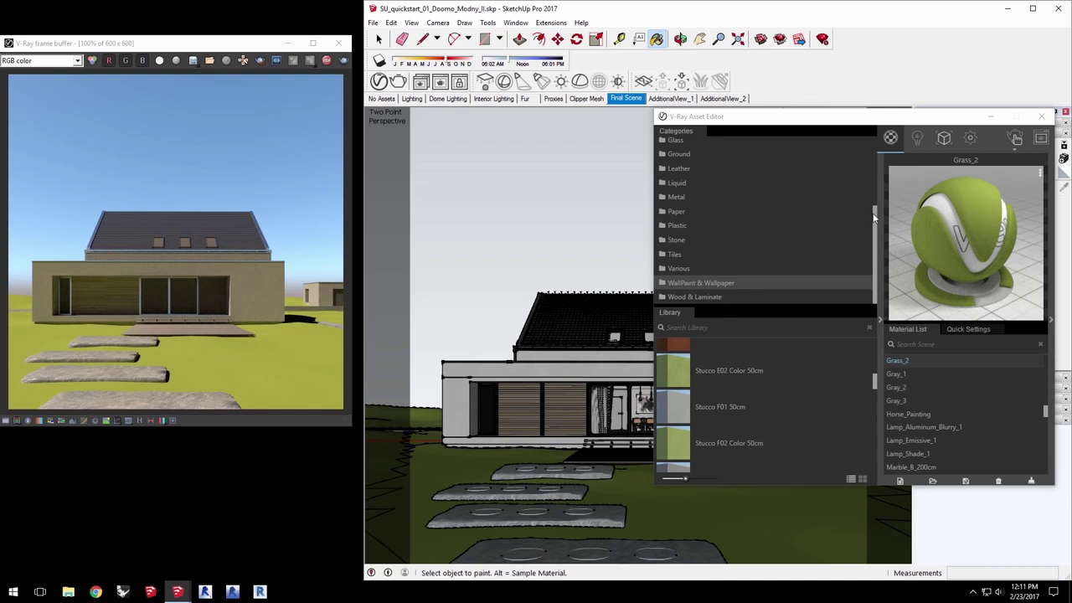
{"action": "left_click", "coordinate": [678, 154]}
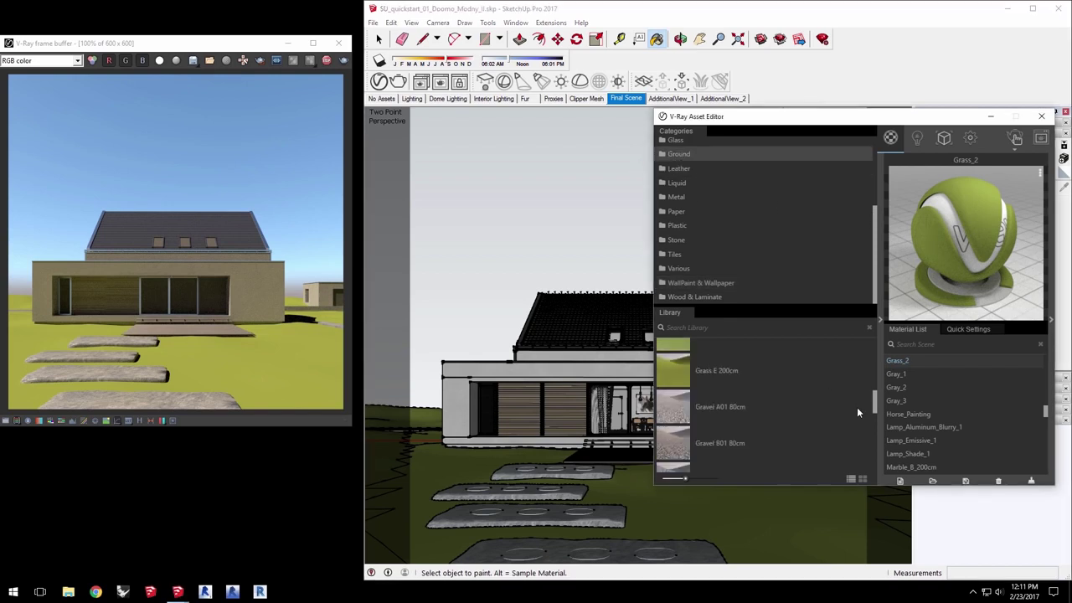
{"action": "left_click_drag", "start_coordinate": [875, 407], "coordinate": [875, 376]}
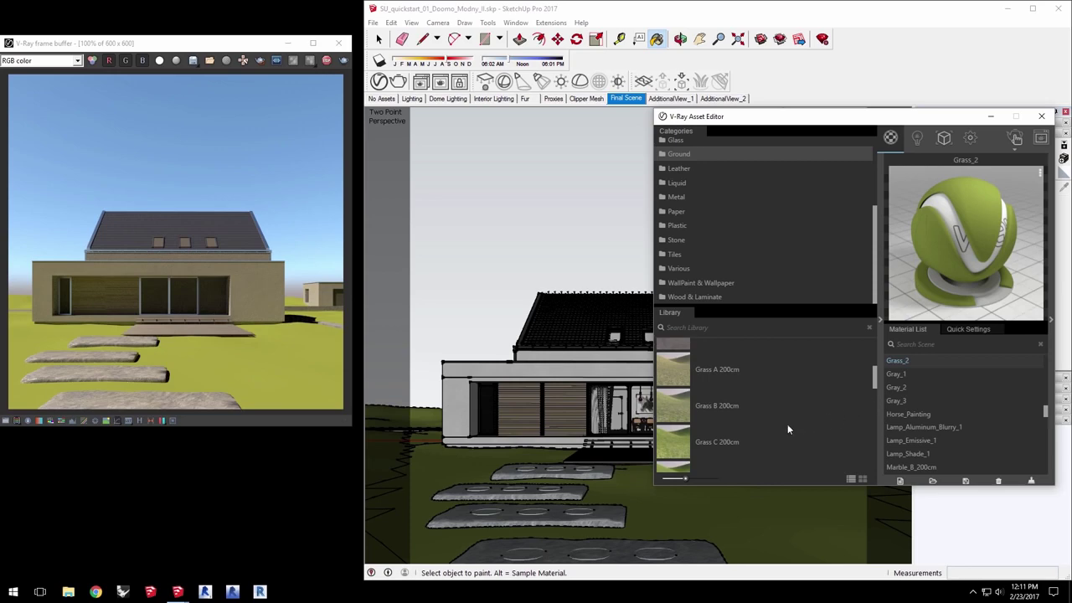
{"action": "left_click_drag", "start_coordinate": [675, 442], "coordinate": [975, 414]}
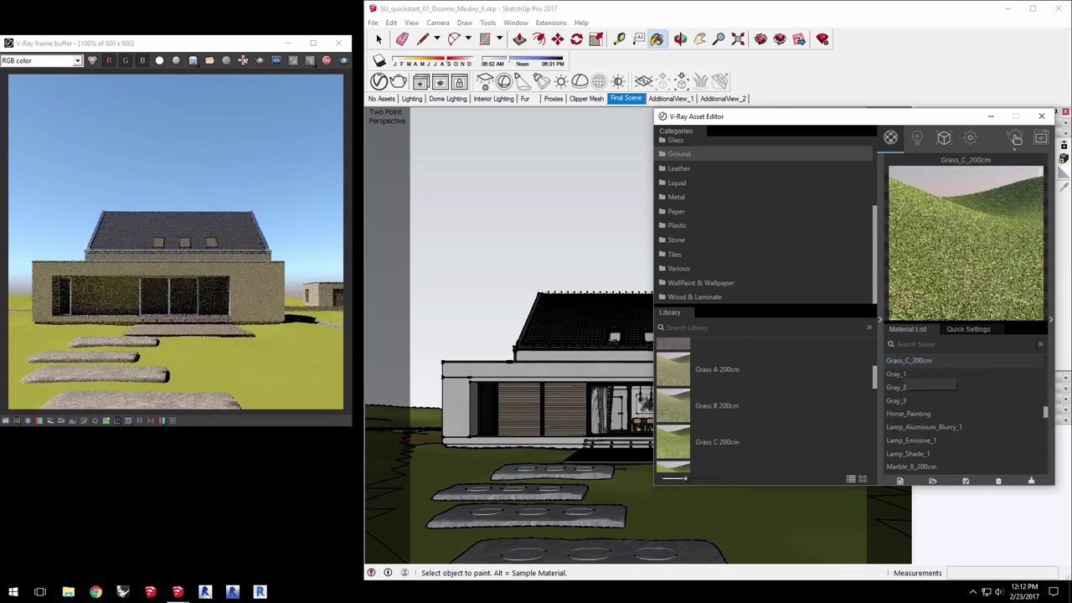
- Copy the Grass_C_200cm material onto the lawn's Grass_2 material and set the Grass_2 texture size to 10'
{"action": "left_click_drag", "start_coordinate": [1046, 413], "coordinate": [1046, 409]}
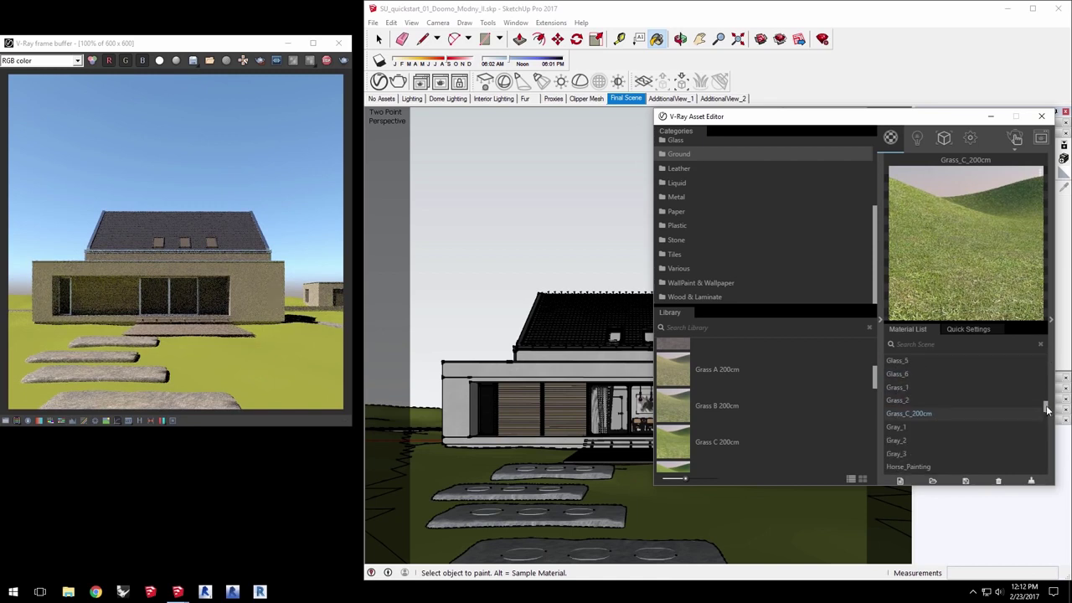
{"action": "right_click", "coordinate": [911, 414]}
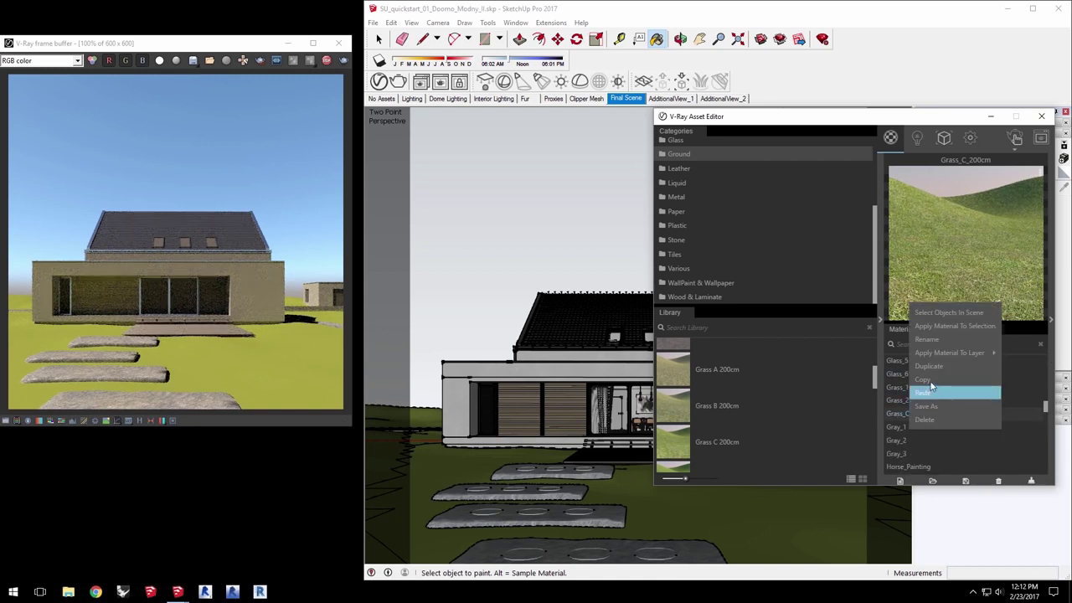
{"action": "left_click", "coordinate": [930, 381]}
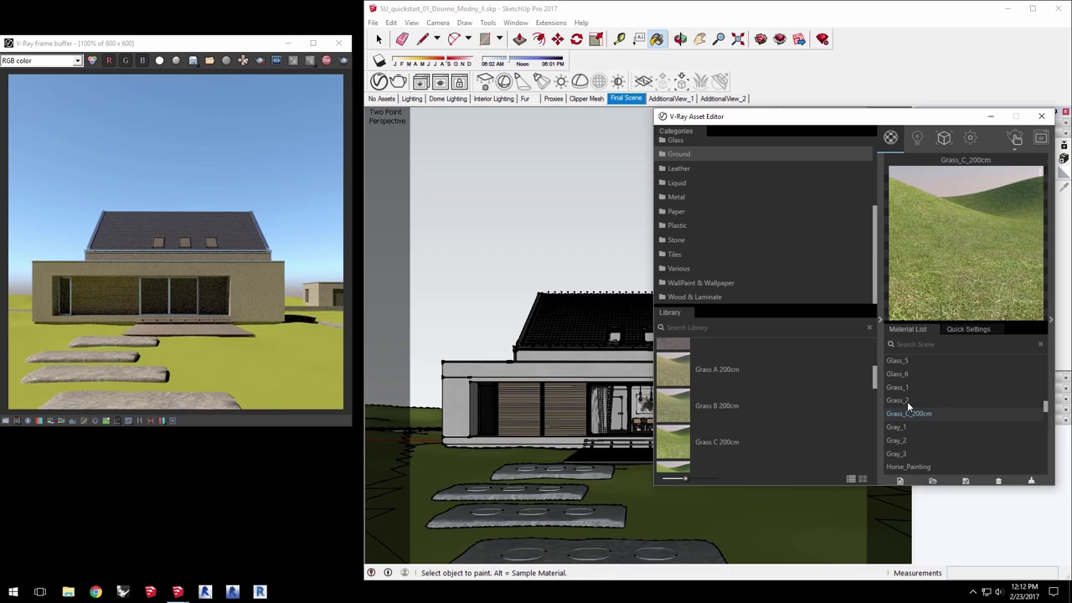
{"action": "right_click", "coordinate": [907, 401]}
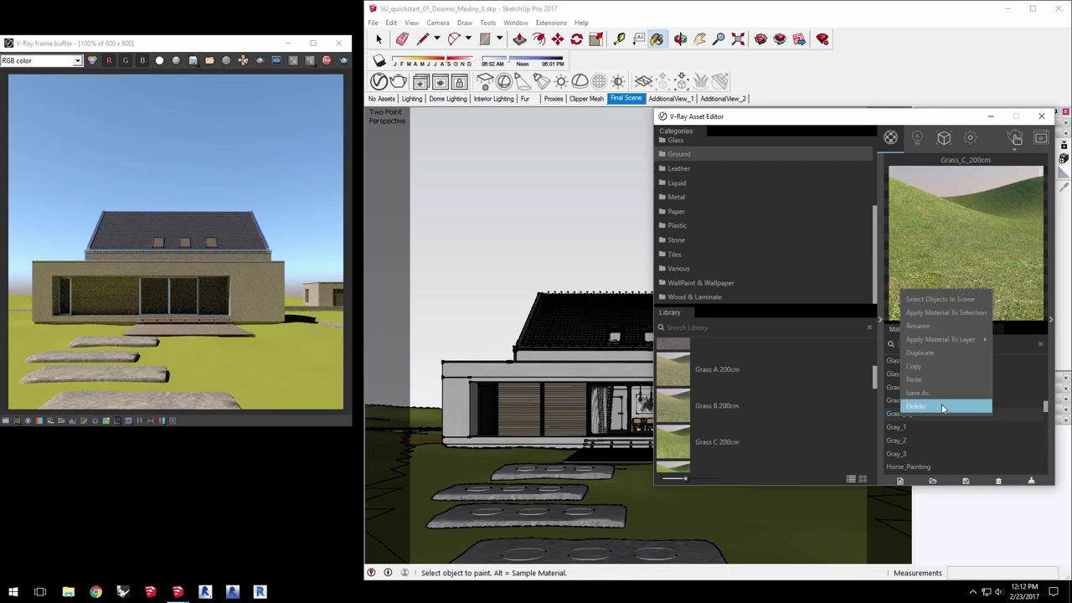
{"action": "left_click", "coordinate": [928, 381]}
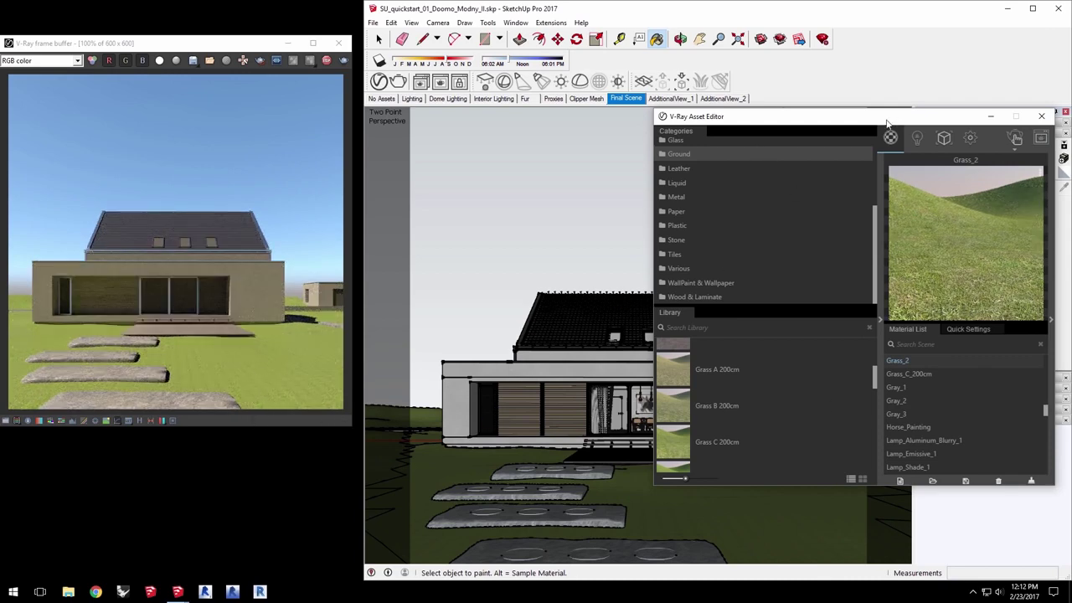
{"action": "mouse_move", "coordinate": [888, 124]}
{"action": "left_mouse_down"}
{"action": "mouse_move", "coordinate": [611, 110]}
{"action": "mouse_move", "coordinate": [646, 85]}
{"action": "left_mouse_up"}
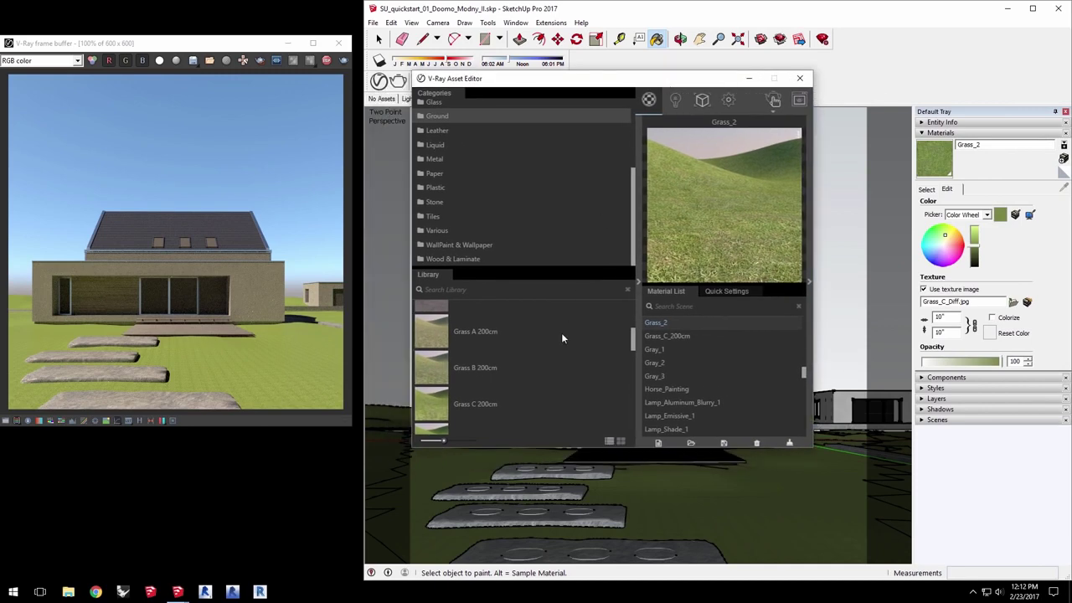
{"action": "left_click", "coordinate": [951, 317]}
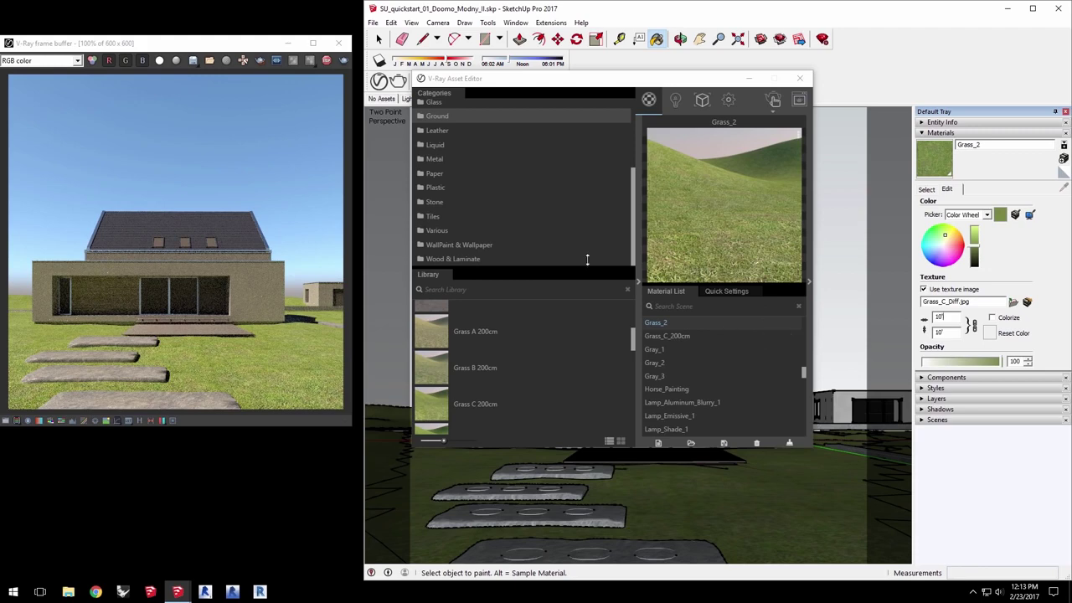
- Add Glass Window Neutral from the library's Glass category to the scene's material list
{"action": "left_click_drag", "start_coordinate": [536, 83], "coordinate": [762, 174]}
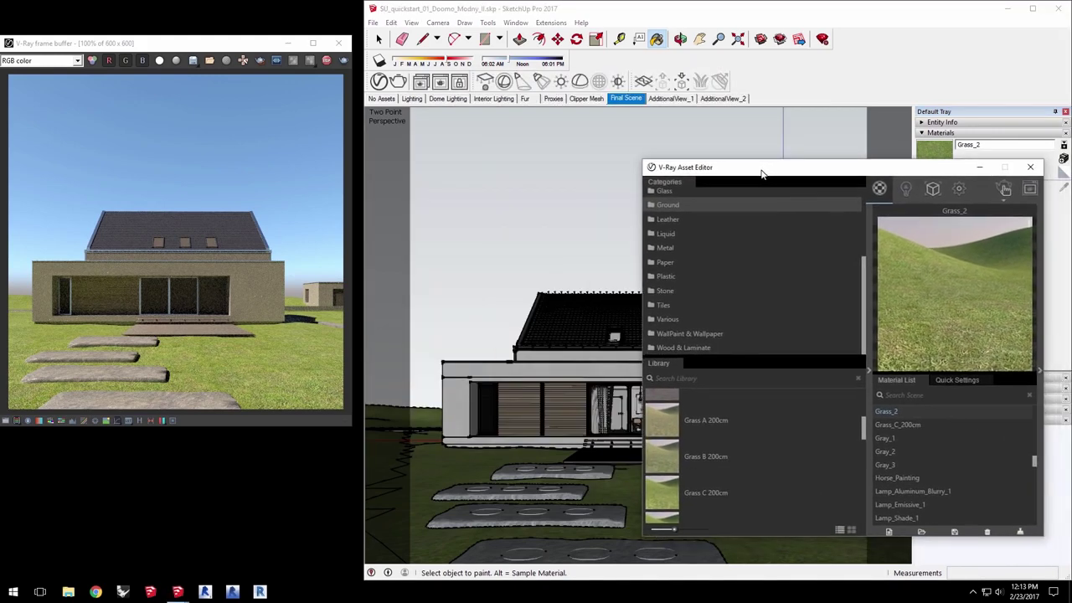
{"action": "left_click_drag", "start_coordinate": [865, 266], "coordinate": [864, 247]}
{"action": "left_click", "coordinate": [688, 224]}
{"action": "left_click_drag", "start_coordinate": [863, 423], "coordinate": [868, 499]}
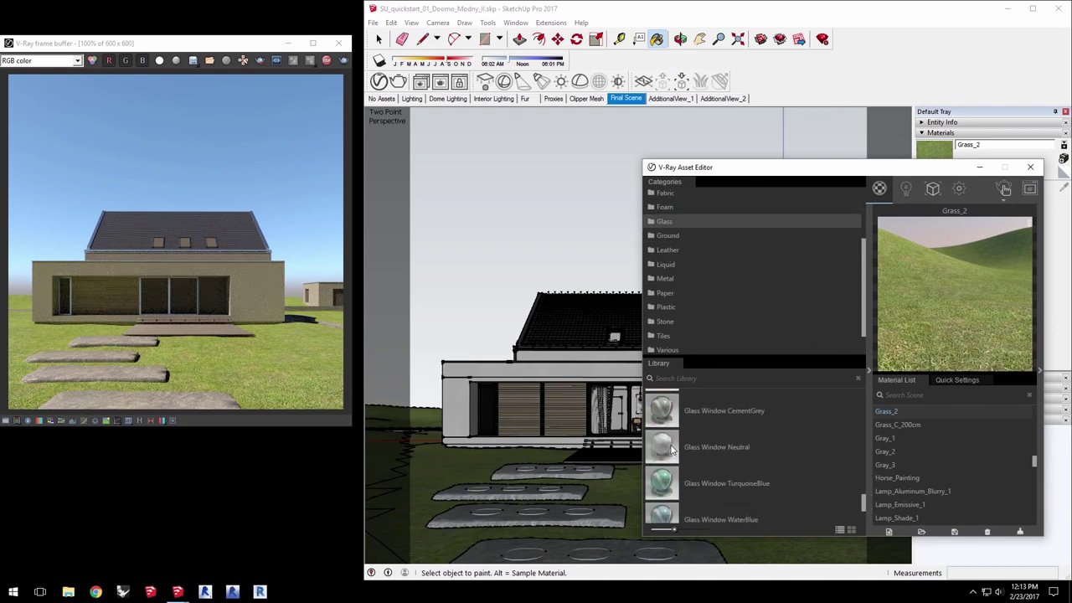
{"action": "left_click_drag", "start_coordinate": [672, 449], "coordinate": [960, 463]}
- Copy the Glass_Window_Neutral material and paste it onto the Glass_3 material sampled from the house windows
{"action": "right_click", "coordinate": [929, 412]}
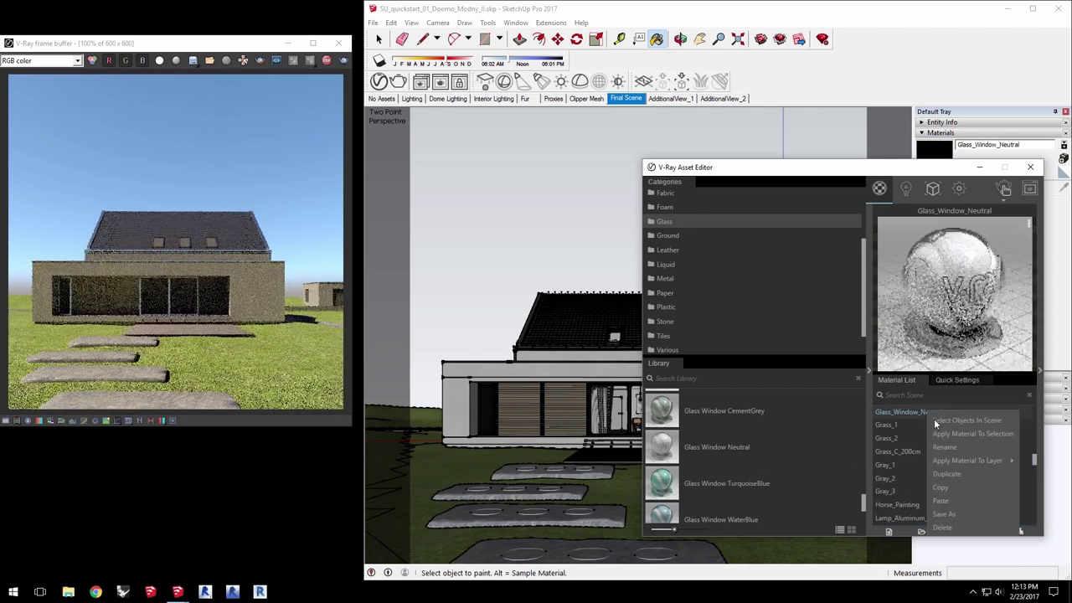
{"action": "left_click", "coordinate": [954, 489]}
{"action": "key", "text": "alt"}
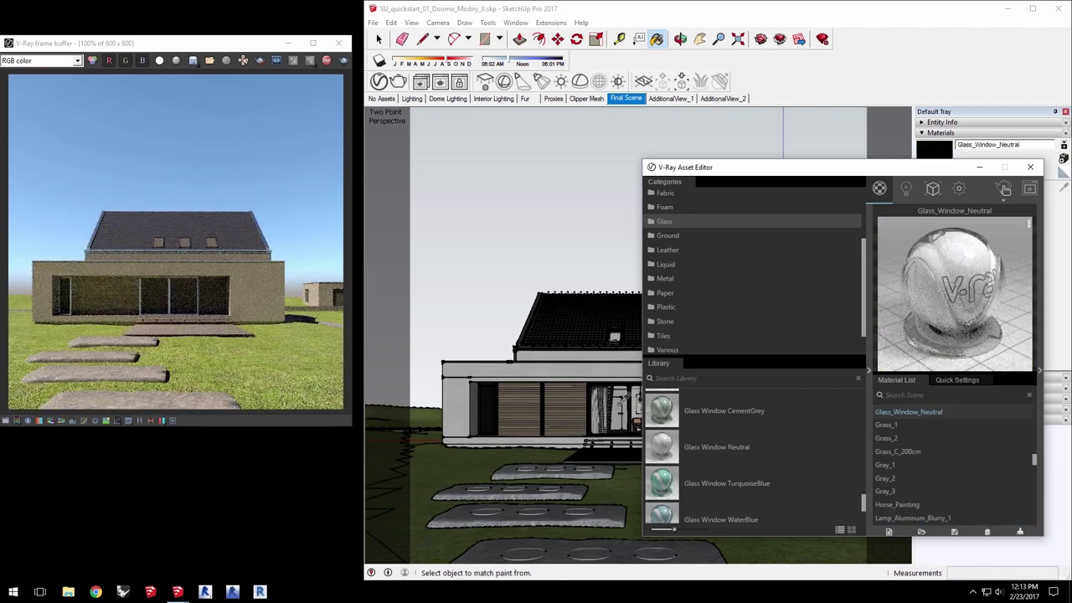
{"action": "left_click", "coordinate": [621, 405], "text": "alt"}
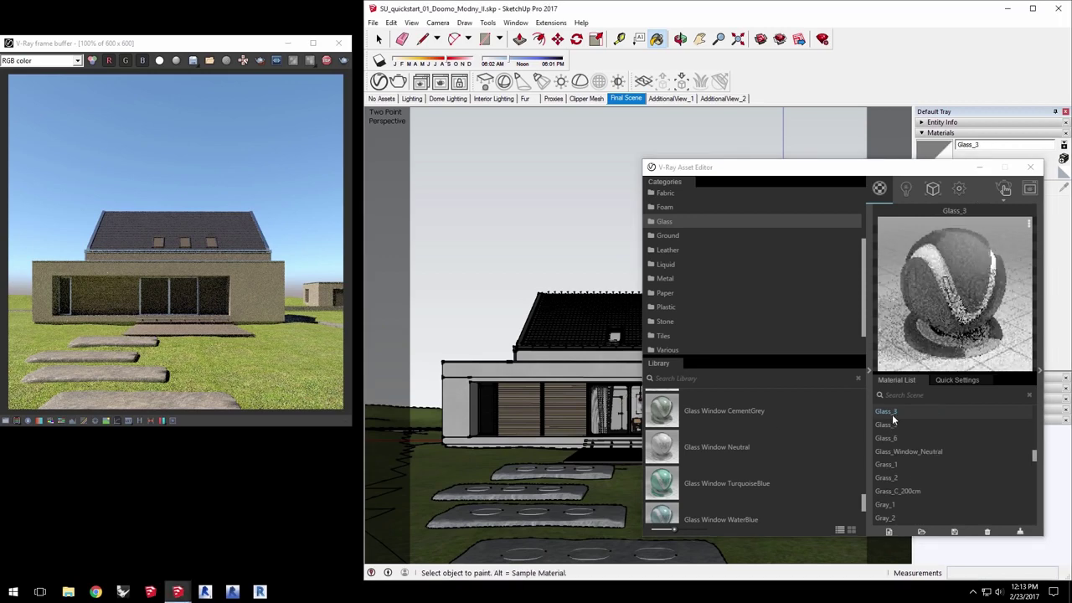
{"action": "right_click", "coordinate": [893, 416]}
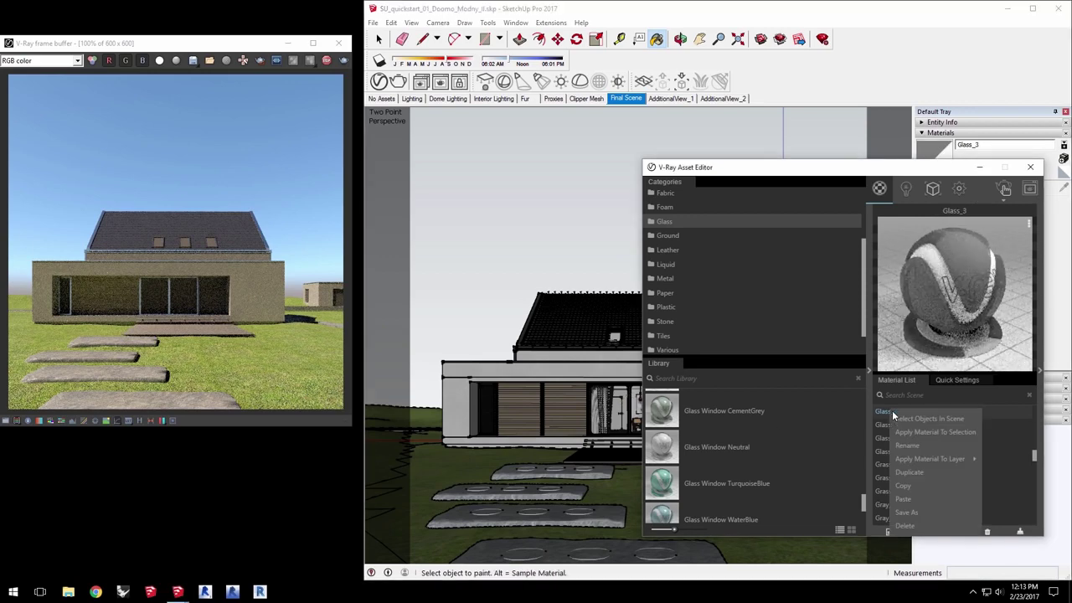
{"action": "left_click", "coordinate": [913, 495]}
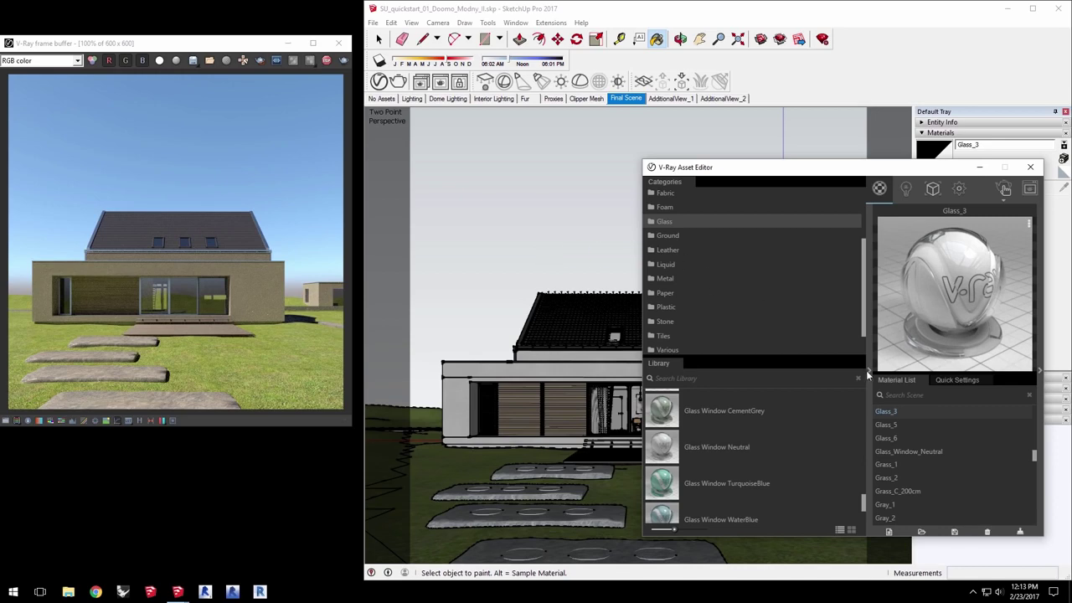
- Collapse the material library, show the scene's lights in the Asset Editor, and move the editor clear of the house
{"action": "left_click", "coordinate": [867, 371]}
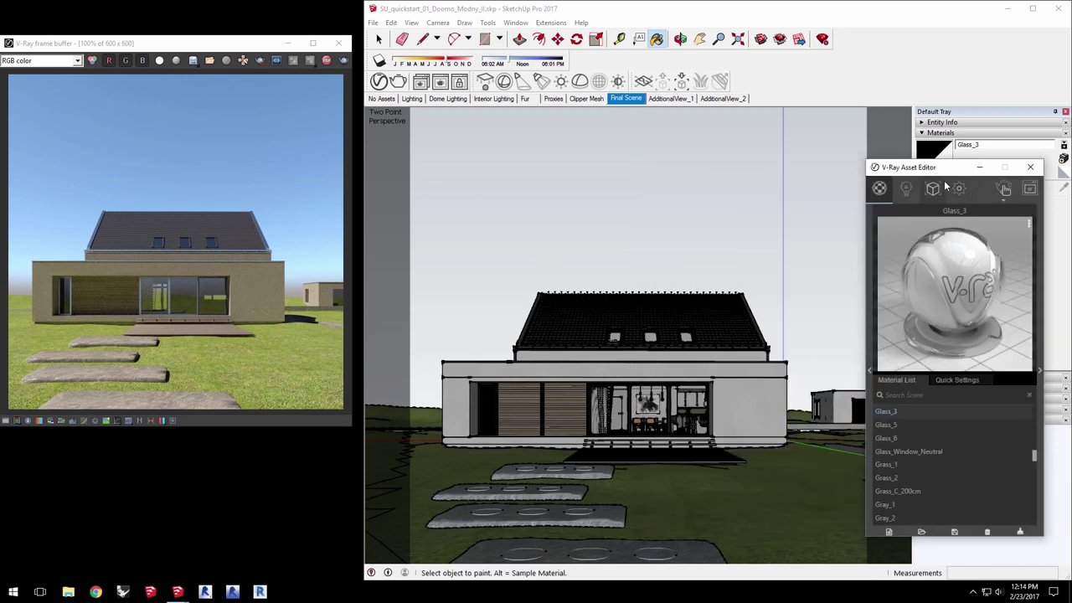
{"action": "left_click_drag", "start_coordinate": [948, 172], "coordinate": [484, 159]}
{"action": "left_click", "coordinate": [440, 177]}
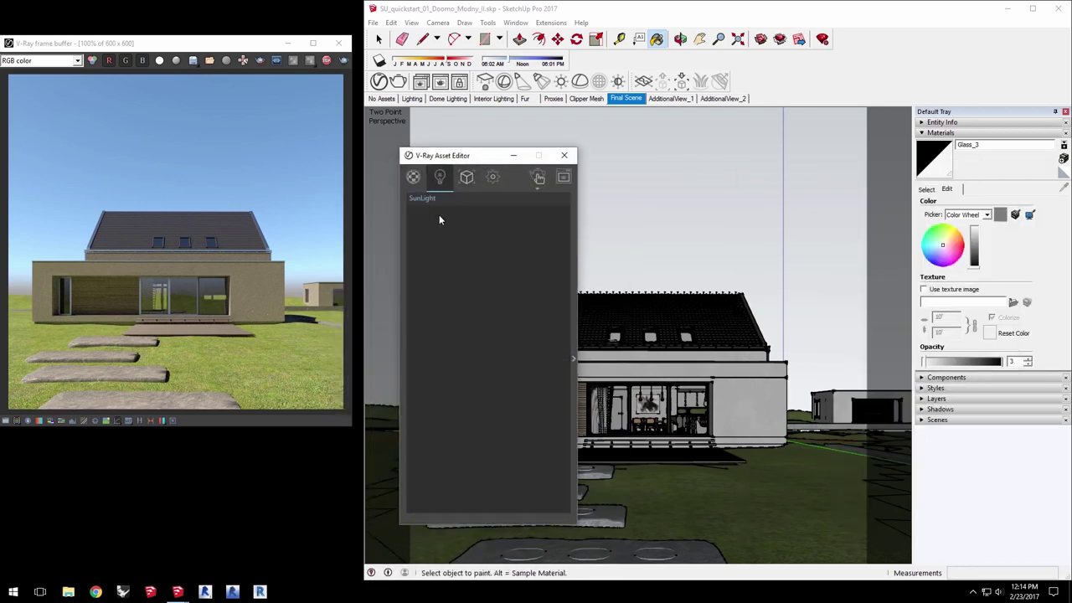
{"action": "left_click_drag", "start_coordinate": [478, 161], "coordinate": [317, 254]}
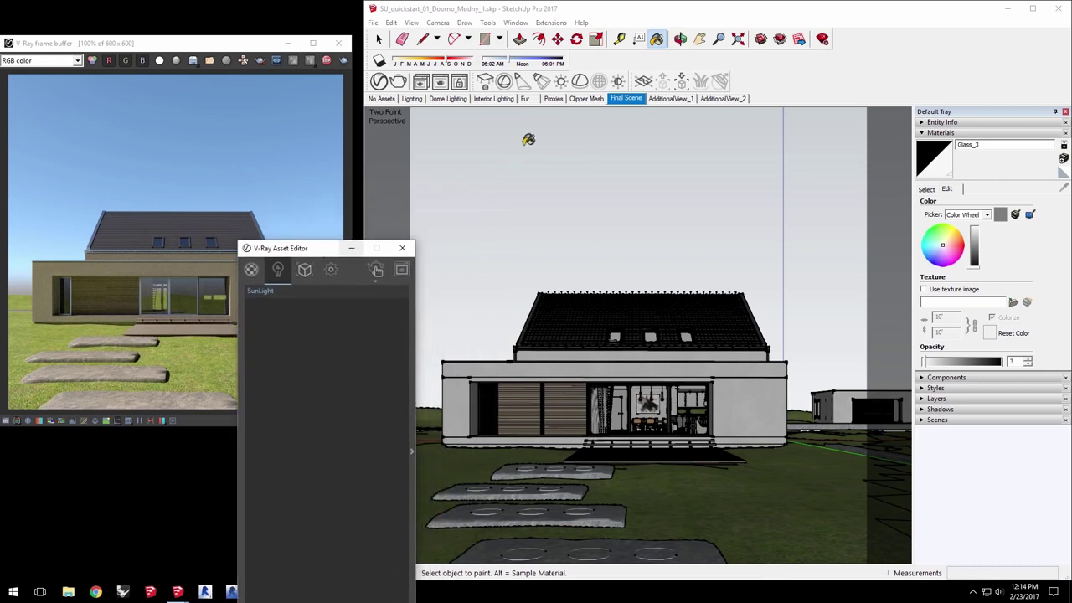
- Lock the render camera orientation and bring the model view inside the house to the ceiling above the dining table
{"action": "left_click", "coordinate": [463, 86]}
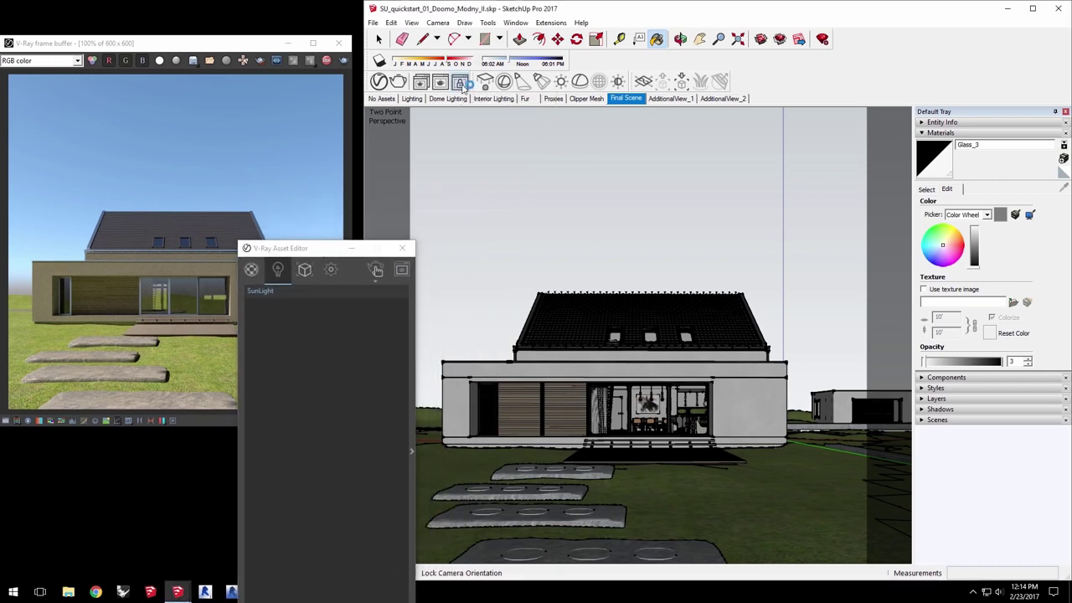
{"action": "key", "text": "o"}
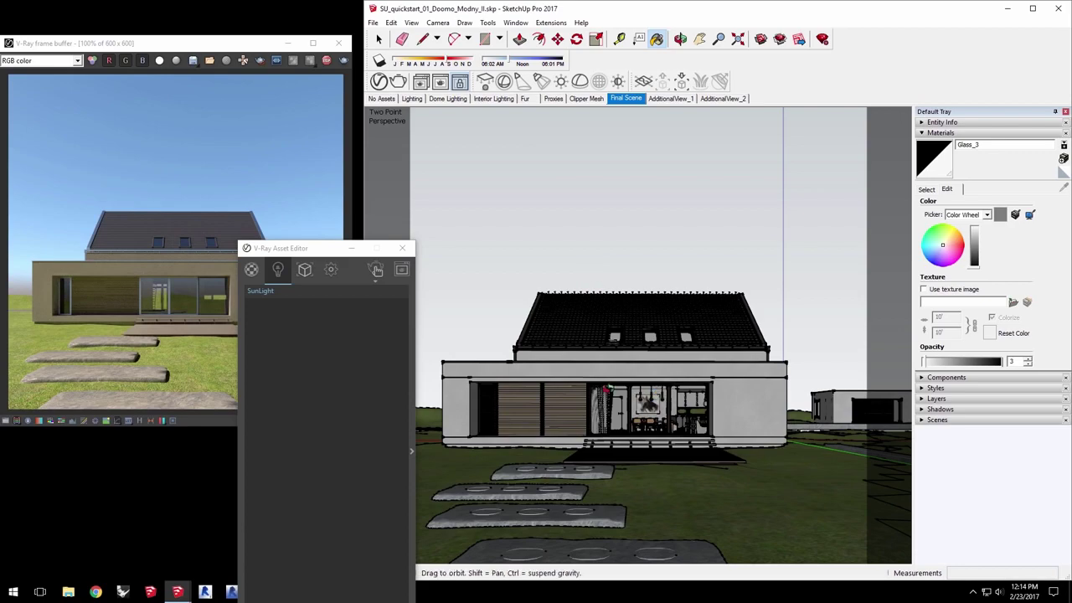
{"action": "scroll", "coordinate": [605, 390], "scroll_direction": "up", "scroll_amount": 10}
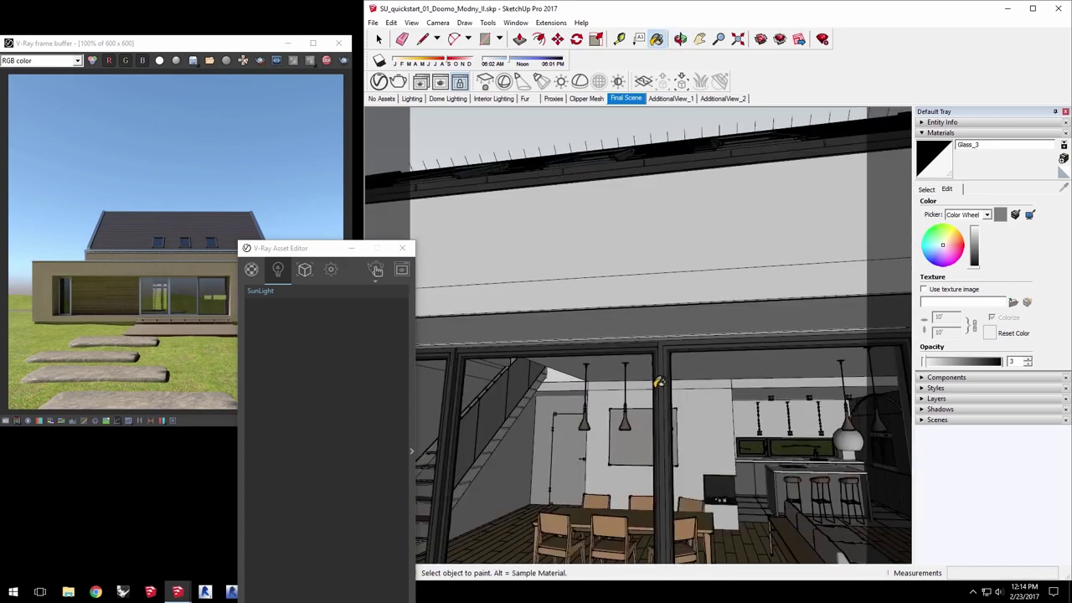
{"action": "scroll", "coordinate": [770, 376], "scroll_direction": "up", "scroll_amount": 10}
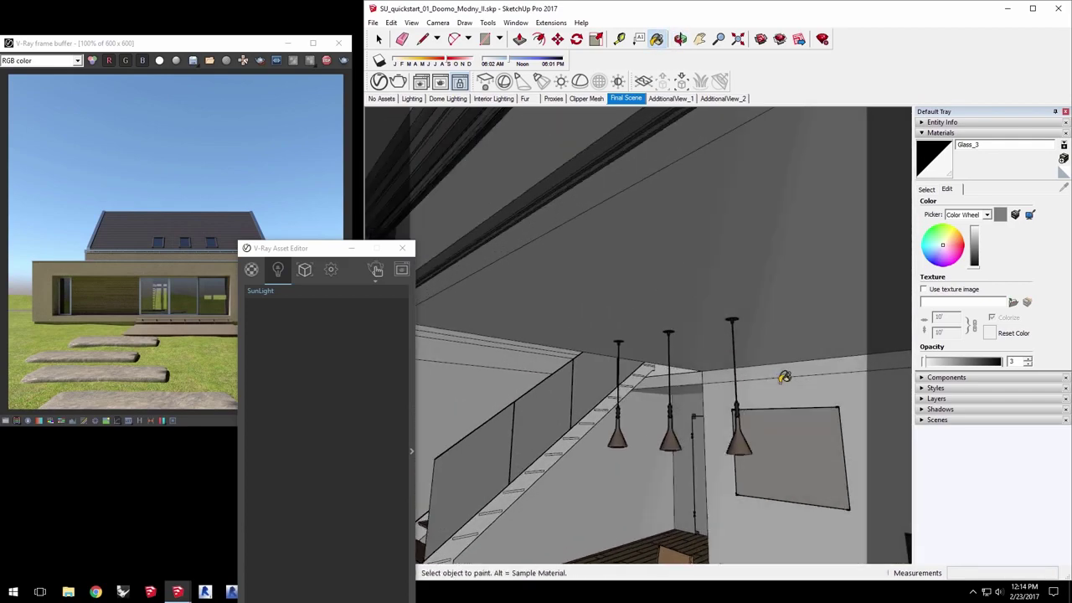
{"action": "mouse_move", "coordinate": [615, 396]}
{"action": "middle_mouse_down"}
{"action": "mouse_move", "coordinate": [718, 334]}
{"action": "mouse_move", "coordinate": [656, 331]}
{"action": "middle_mouse_up"}
{"action": "scroll", "coordinate": [628, 339], "scroll_direction": "down", "scroll_amount": 3}
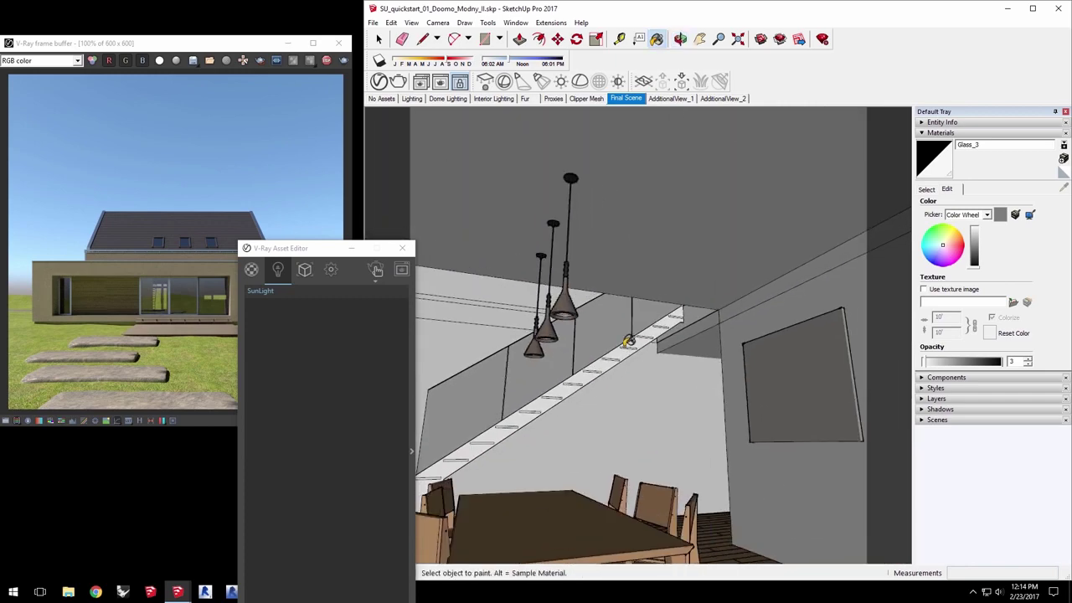
- Draw a V-Ray Rectangle Light across the ceiling of the dining area and return to the selection tool
{"action": "left_click", "coordinate": [486, 83]}
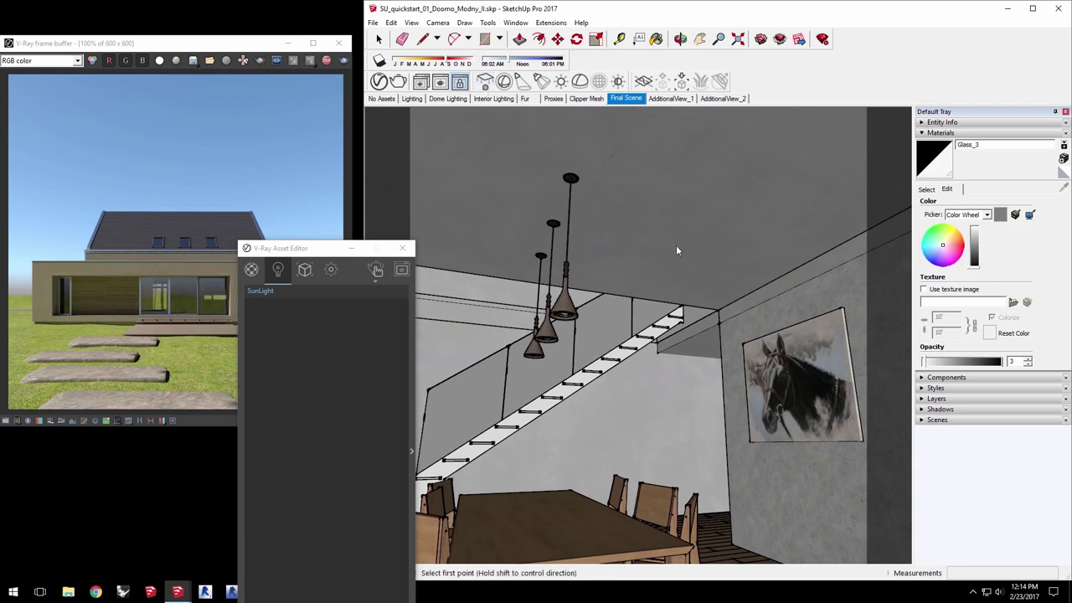
{"action": "middle_click_drag", "start_coordinate": [677, 274], "coordinate": [474, 172]}
{"action": "left_click", "coordinate": [474, 176]}
{"action": "key", "text": "space"}
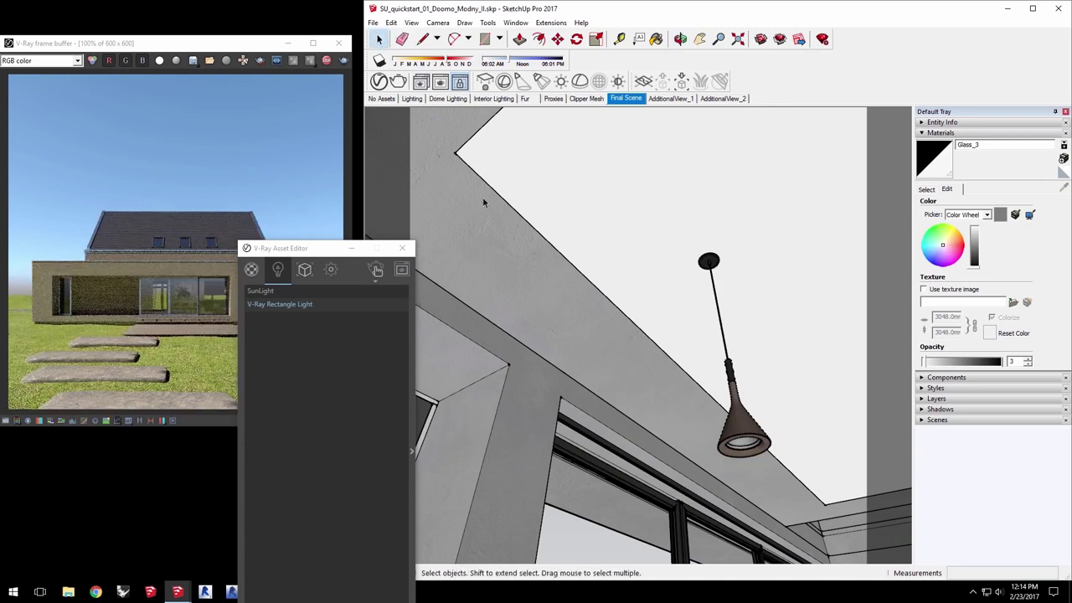
- Select the rectangle light on the dining area ceiling and move it 2" down
{"action": "left_click", "coordinate": [458, 154]}
{"action": "key", "text": "m"}
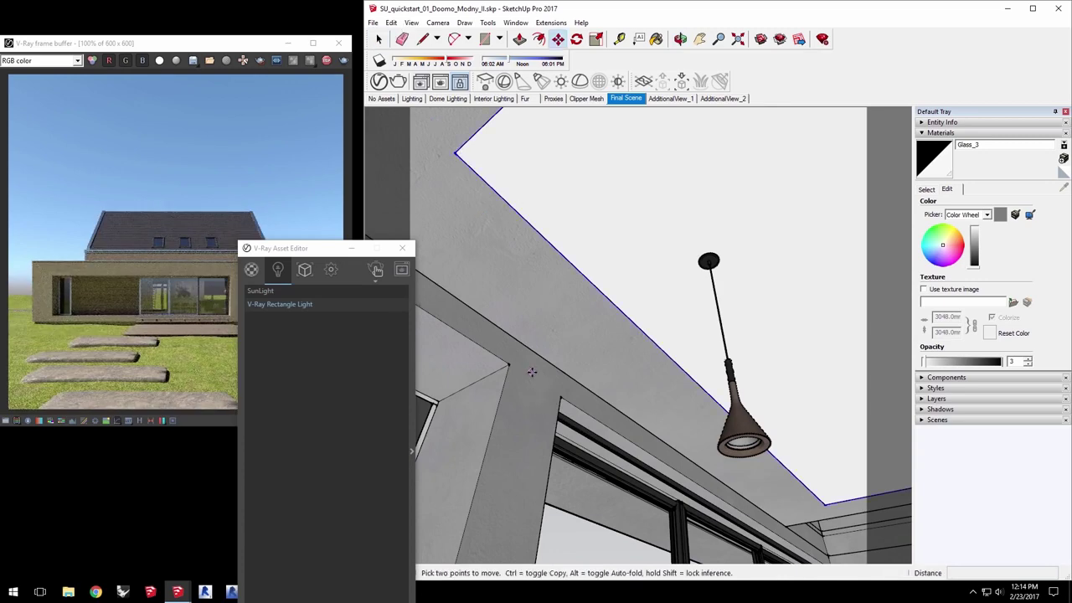
{"action": "left_click", "coordinate": [528, 378]}
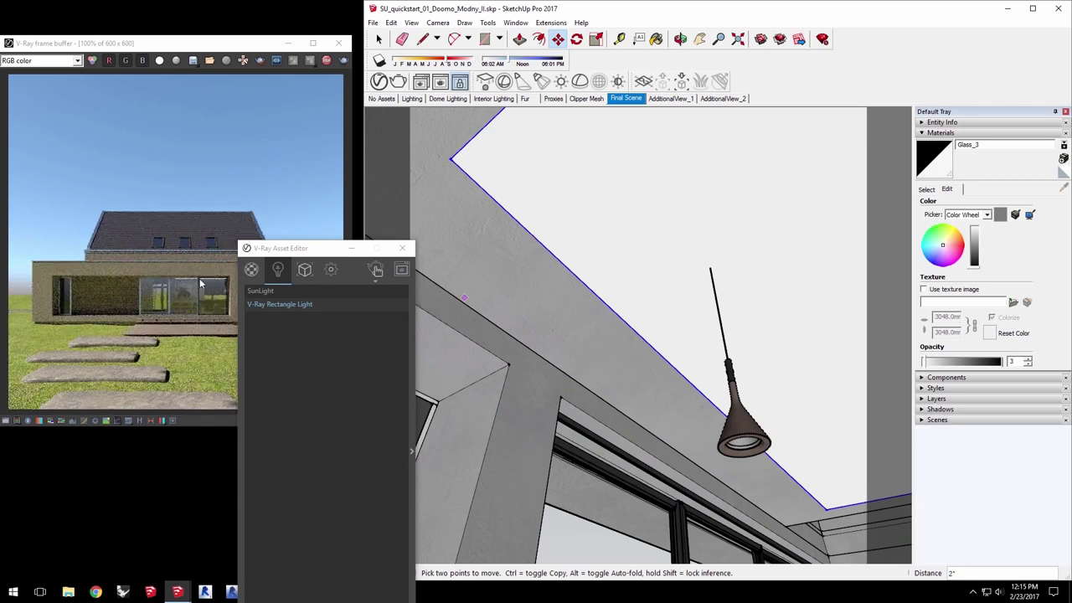
- Shift the sun's time of day to dusk and set the V-Ray Rectangle Light's intensity to 80
{"action": "left_click_drag", "start_coordinate": [533, 57], "coordinate": [564, 63]}
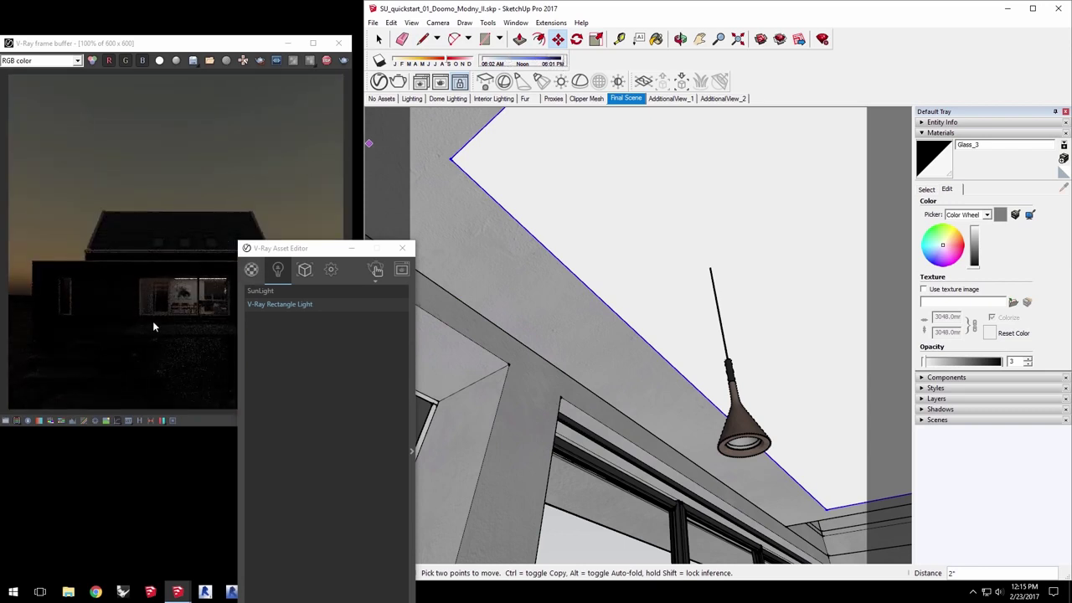
{"action": "left_click", "coordinate": [321, 304]}
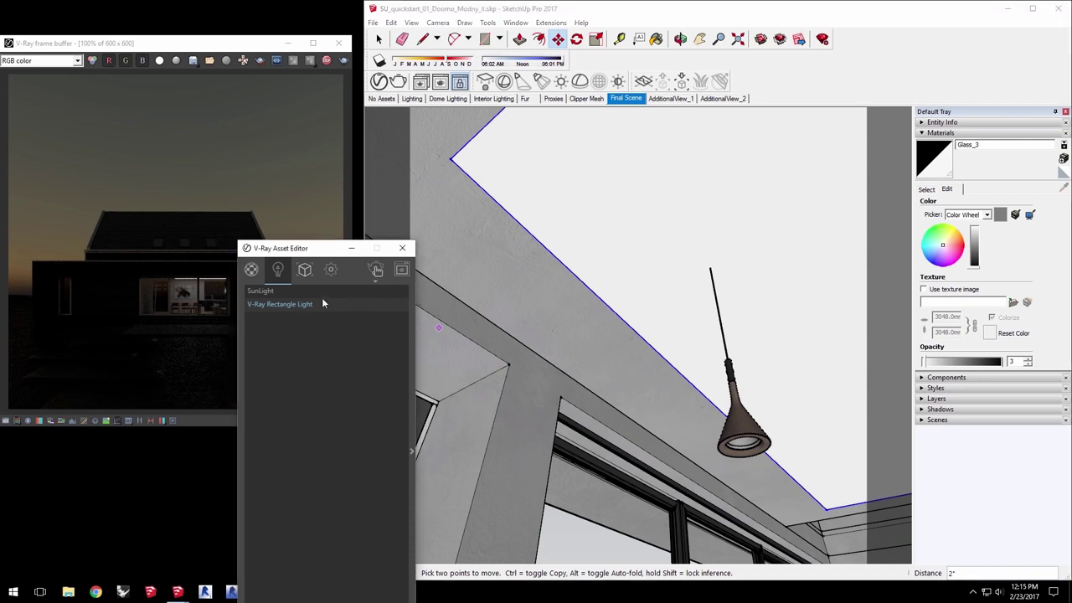
{"action": "left_click", "coordinate": [412, 386]}
{"action": "left_click_drag", "start_coordinate": [391, 249], "coordinate": [455, 110]}
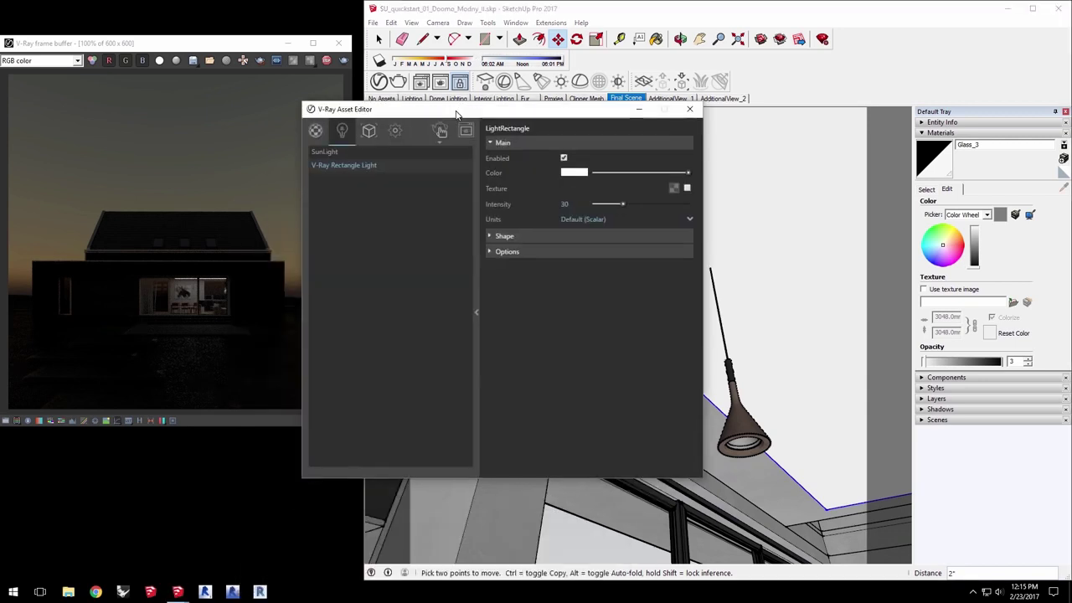
{"action": "left_click_drag", "start_coordinate": [636, 202], "coordinate": [669, 205]}
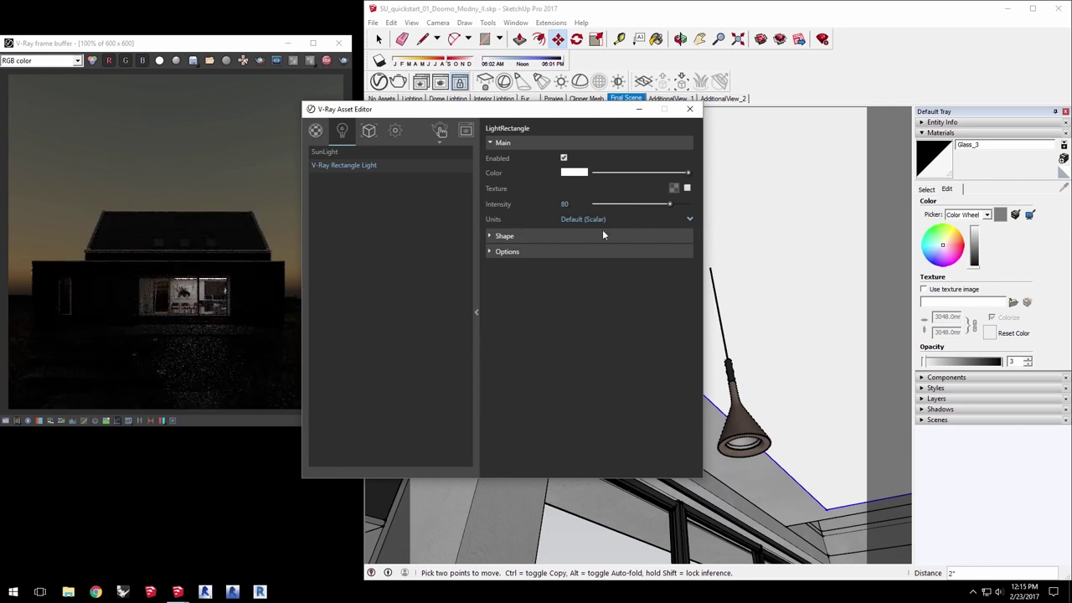
{"action": "left_click", "coordinate": [691, 220]}
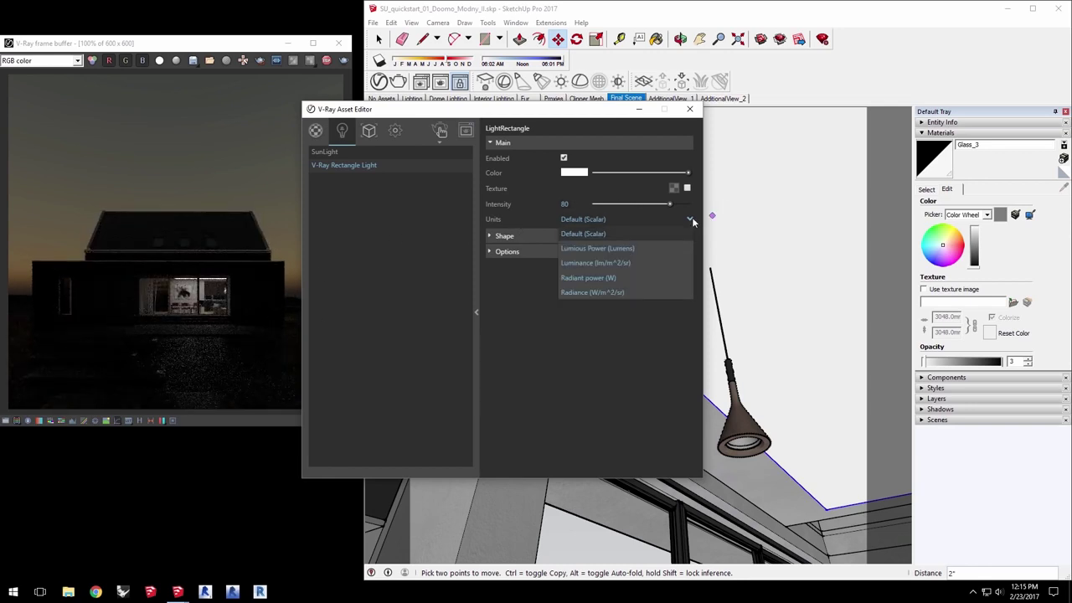
{"action": "left_click", "coordinate": [569, 344]}
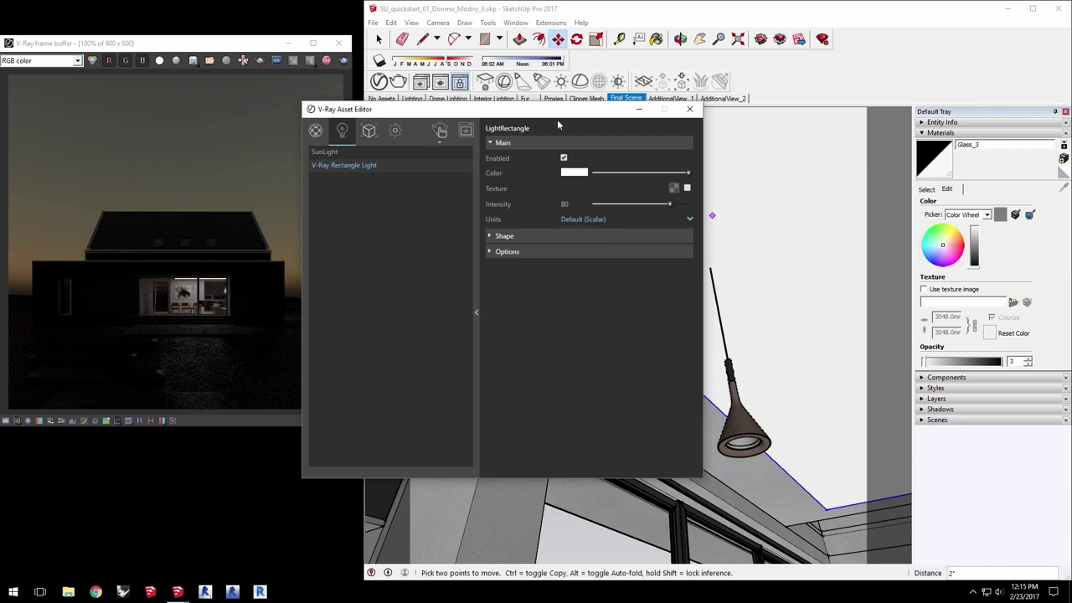
{"action": "left_click_drag", "start_coordinate": [468, 109], "coordinate": [348, 435]}
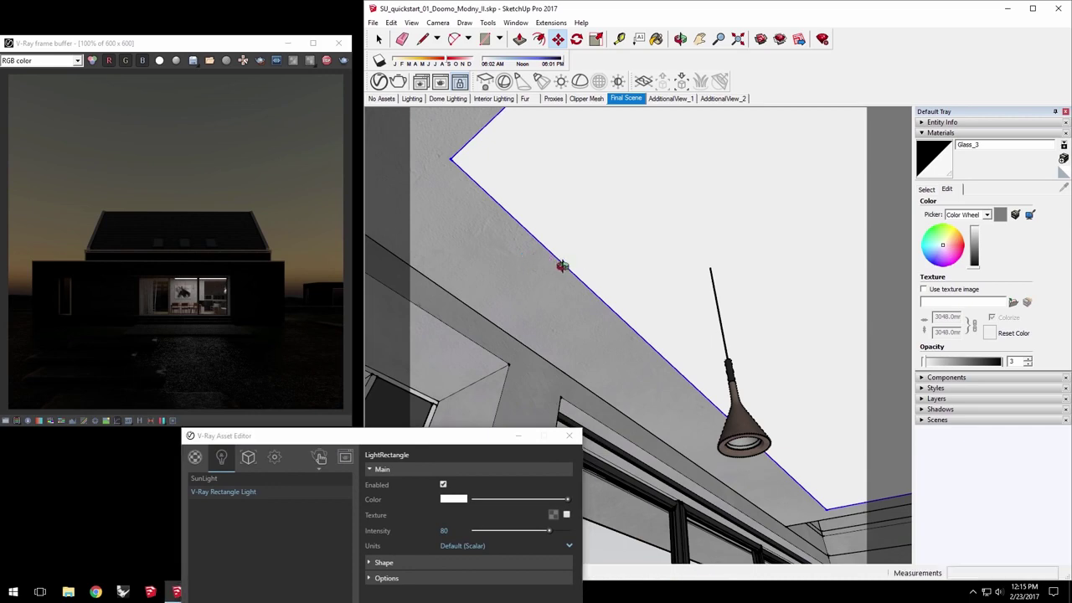
- Select the long strip fixture on the ceiling alongside the window wall and convert it to a V-Ray Mesh Light
{"action": "middle_click_drag", "start_coordinate": [562, 265], "coordinate": [1065, 303]}
{"action": "middle_click_drag", "start_coordinate": [761, 365], "coordinate": [675, 305], "text": "shift"}
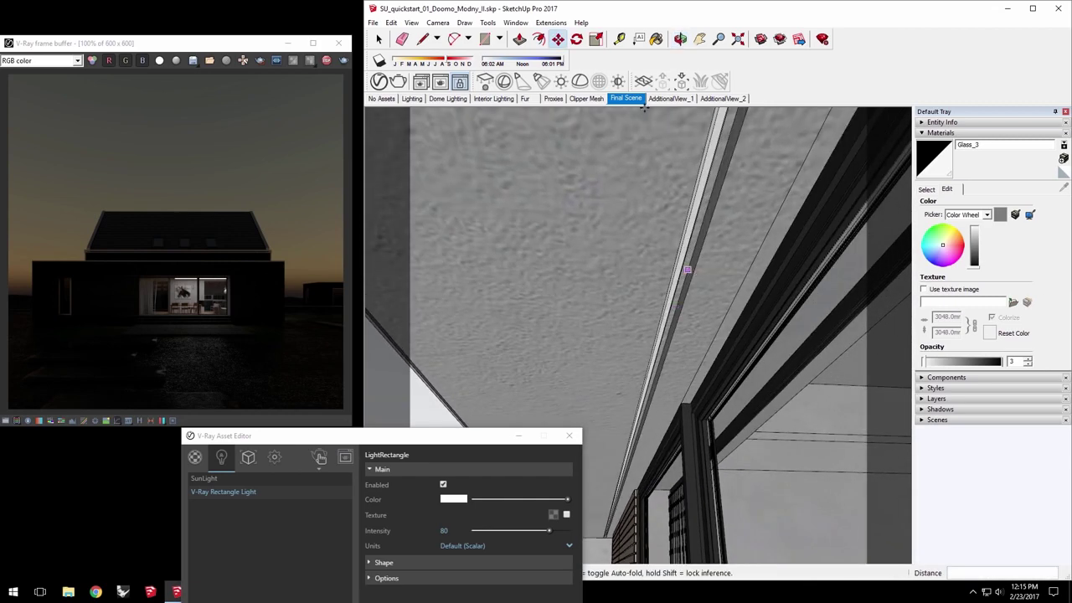
{"action": "key", "text": "space"}
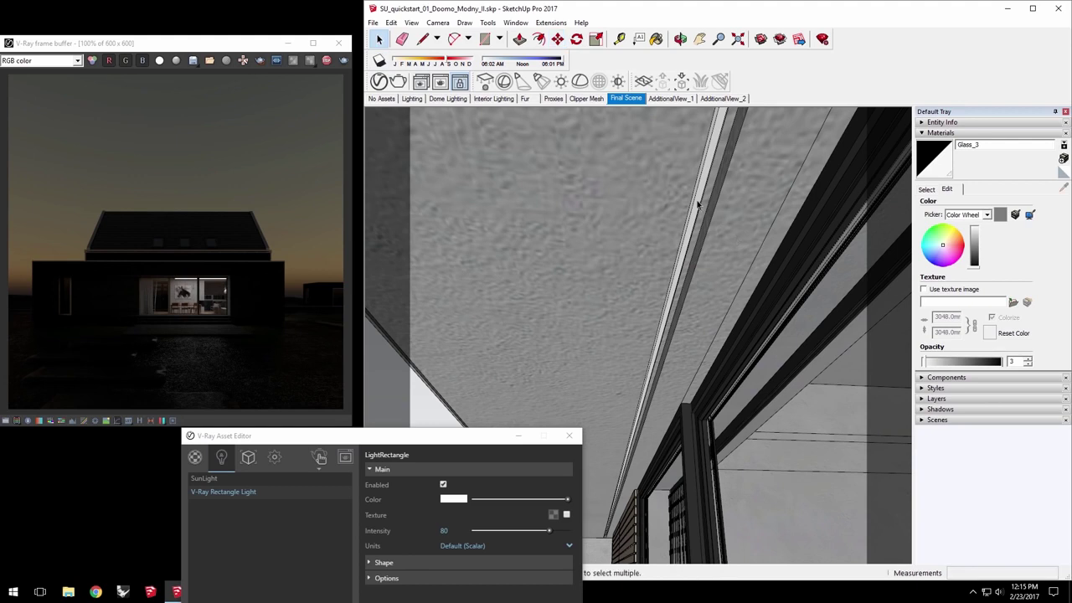
{"action": "left_click", "coordinate": [693, 201]}
{"action": "left_click", "coordinate": [696, 201]}
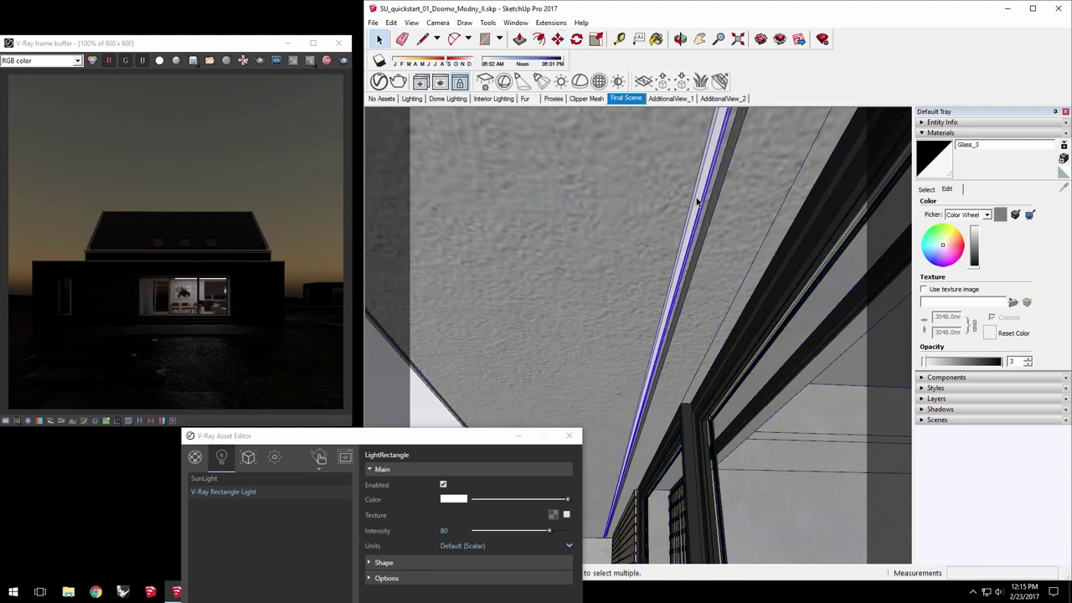
{"action": "left_click", "coordinate": [598, 81]}
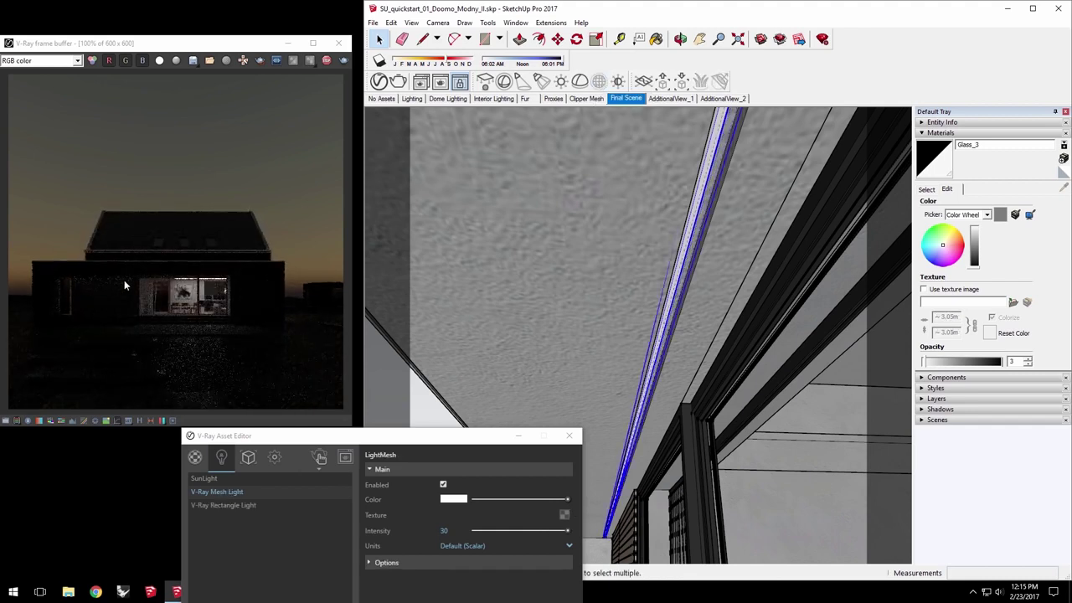
- Set the V-Ray Mesh Light's intensity to 60.3
{"action": "left_click_drag", "start_coordinate": [326, 442], "coordinate": [387, 166]}
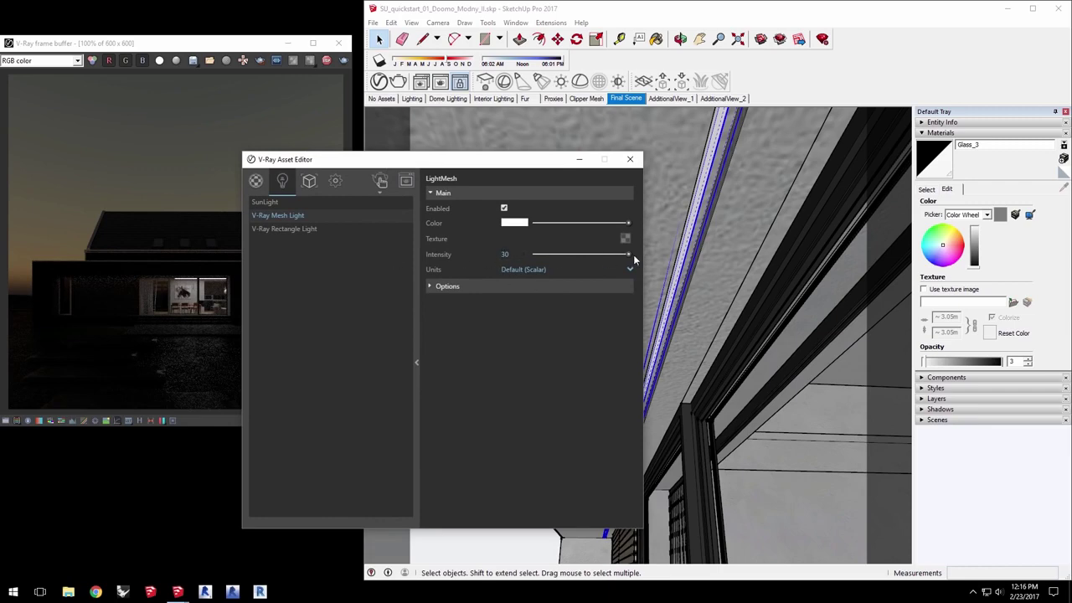
{"action": "left_click_drag", "start_coordinate": [626, 253], "coordinate": [590, 253]}
{"action": "left_click_drag", "start_coordinate": [459, 165], "coordinate": [539, 164]}
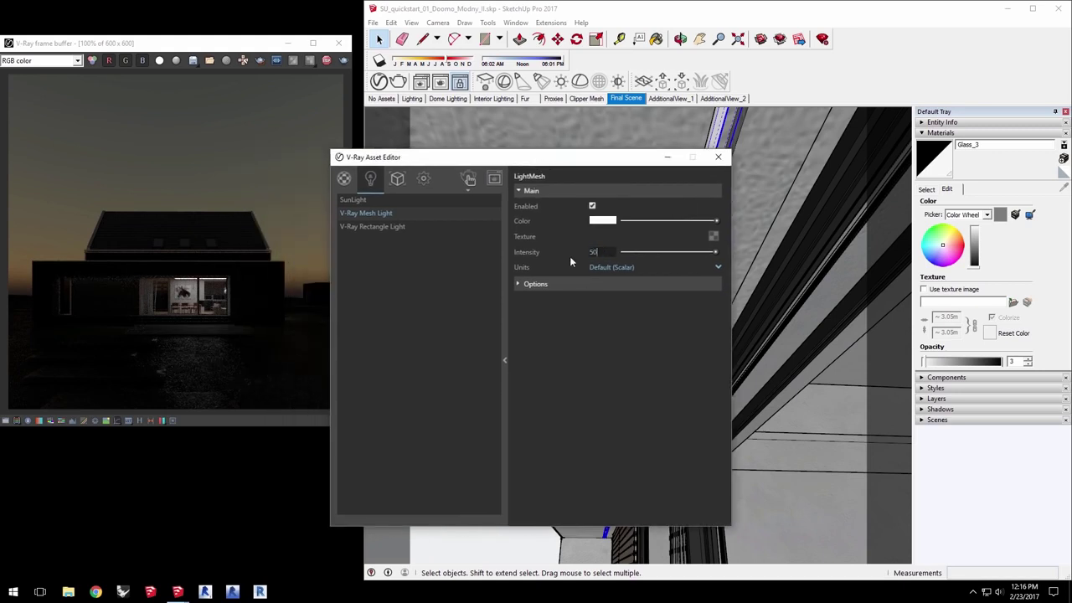
{"action": "key", "text": "Return"}
{"action": "left_click_drag", "start_coordinate": [685, 254], "coordinate": [680, 256]}
- Move the sun's time of day back to daylight and restore the Final Scene view with the whole house uncovered
{"action": "left_click_drag", "start_coordinate": [563, 61], "coordinate": [509, 59]}
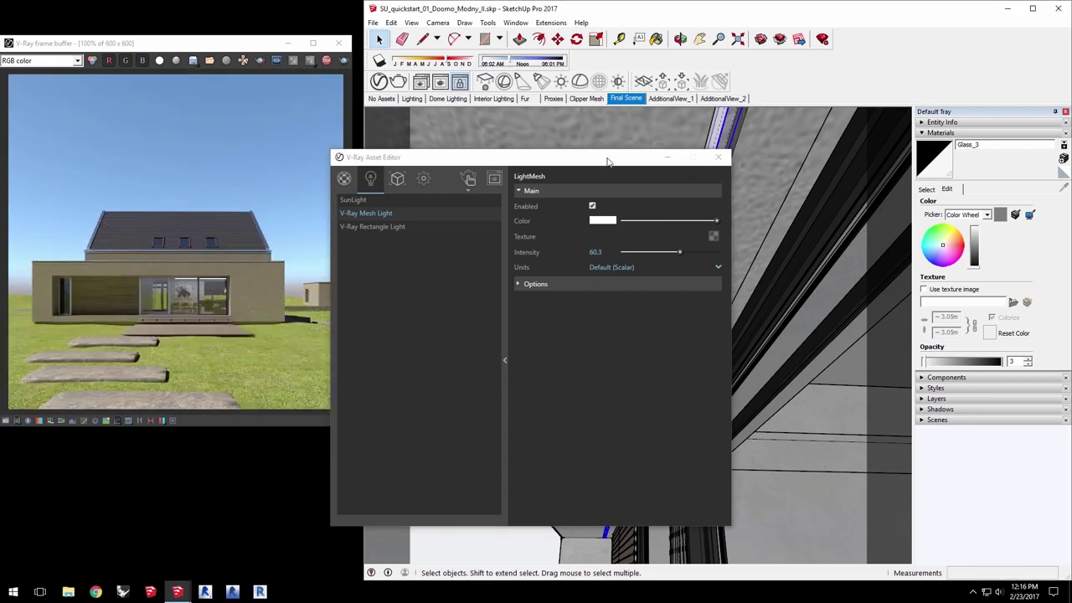
{"action": "left_click_drag", "start_coordinate": [608, 161], "coordinate": [409, 341]}
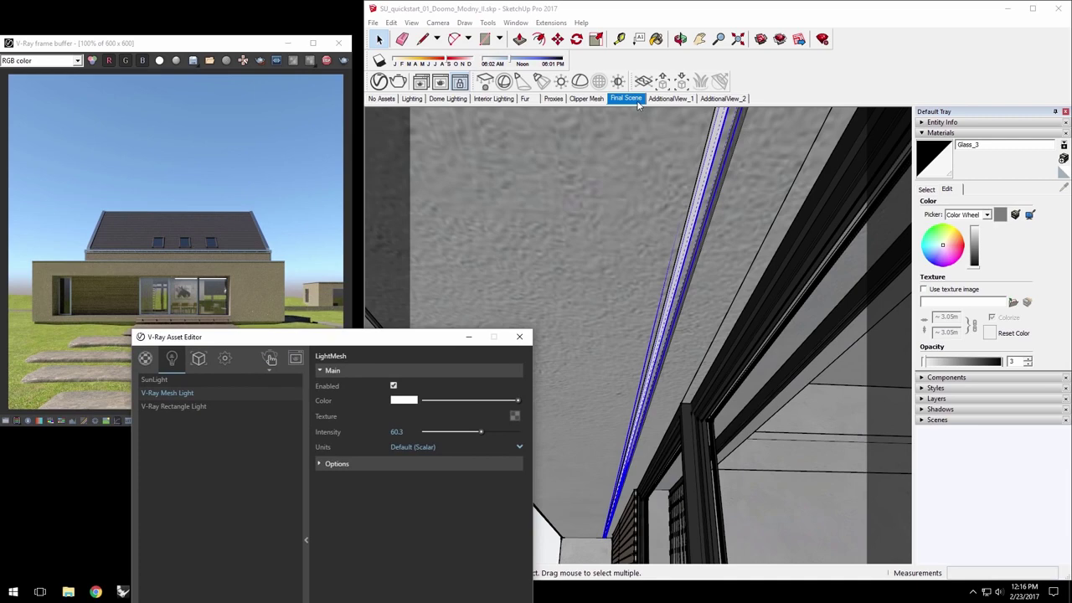
{"action": "left_click", "coordinate": [638, 100]}
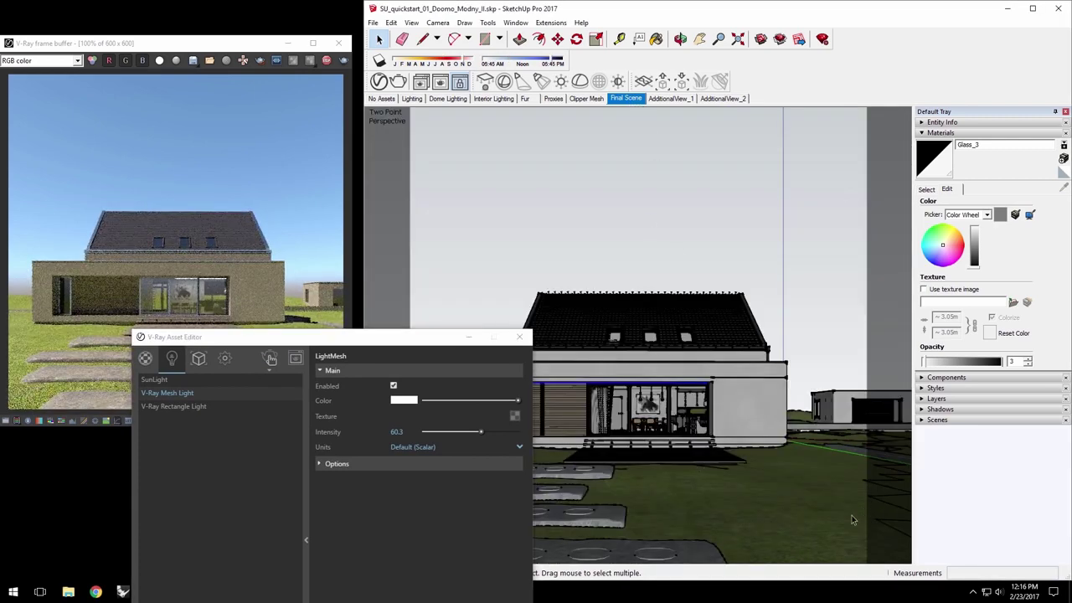
{"action": "left_click_drag", "start_coordinate": [381, 339], "coordinate": [191, 309]}
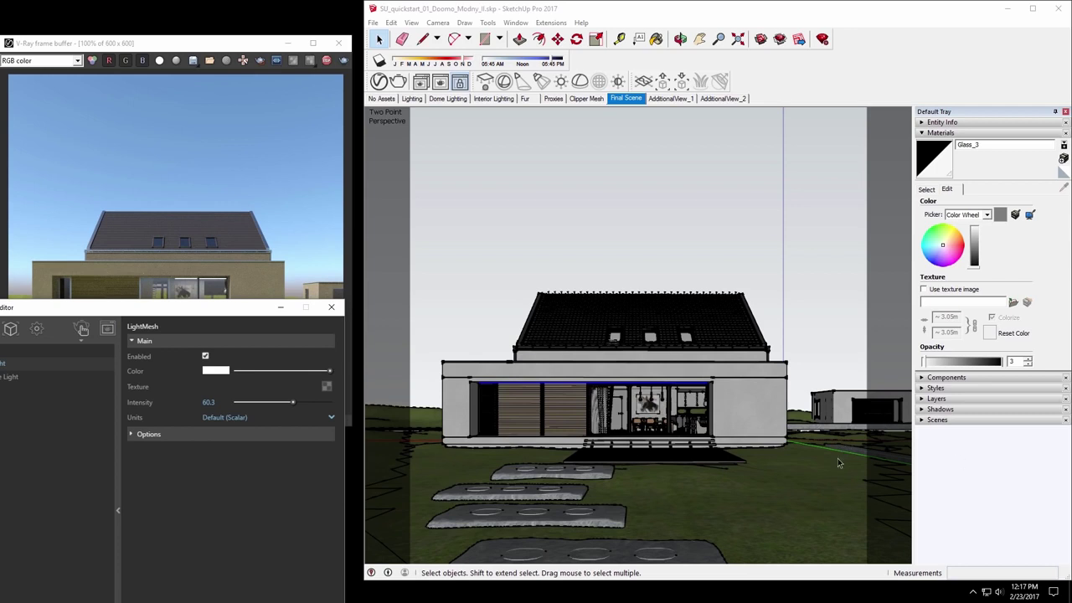
- Select the lawn around the house, add V-Ray Fur to it, and show the fur's parameters in the Asset Editor
{"action": "left_click", "coordinate": [807, 466]}
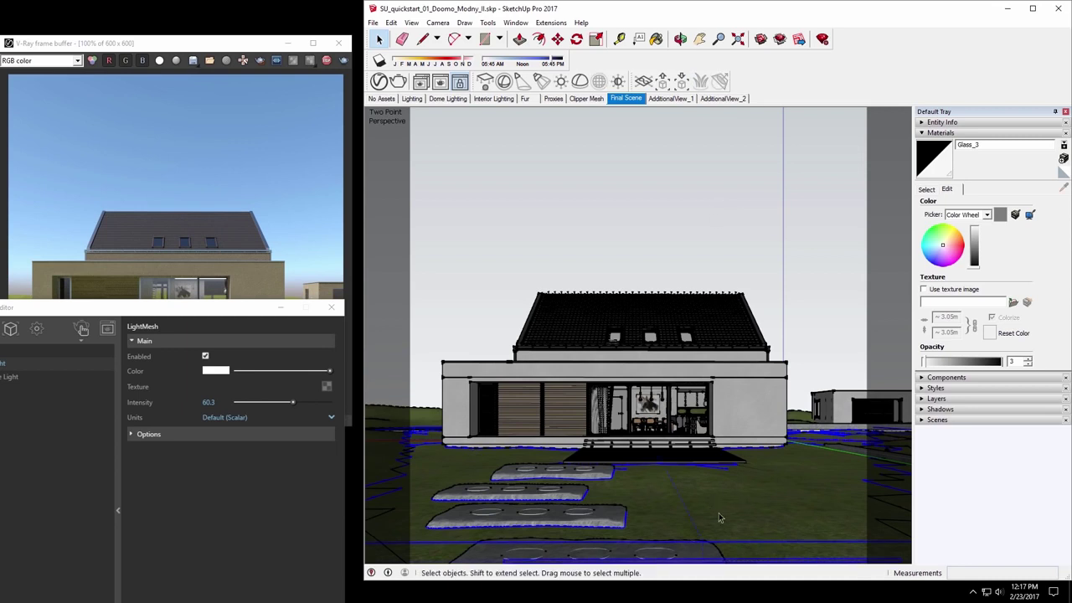
{"action": "left_click", "coordinate": [210, 312]}
{"action": "mouse_move", "coordinate": [210, 313]}
{"action": "left_mouse_down"}
{"action": "mouse_move", "coordinate": [680, 157]}
{"action": "mouse_move", "coordinate": [641, 184]}
{"action": "mouse_move", "coordinate": [659, 158]}
{"action": "left_mouse_up"}
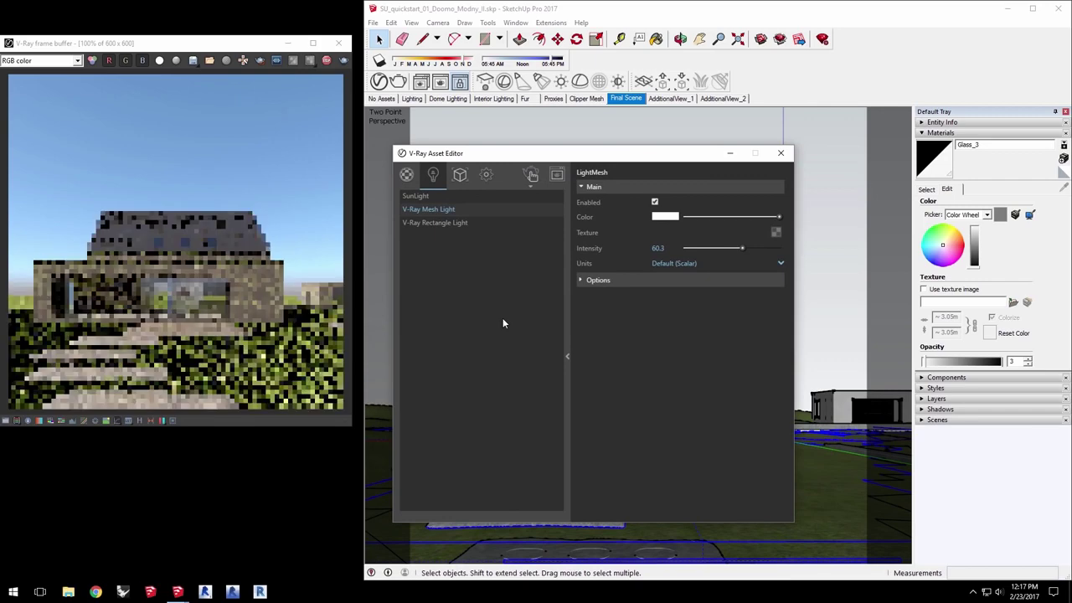
{"action": "left_click", "coordinate": [466, 178]}
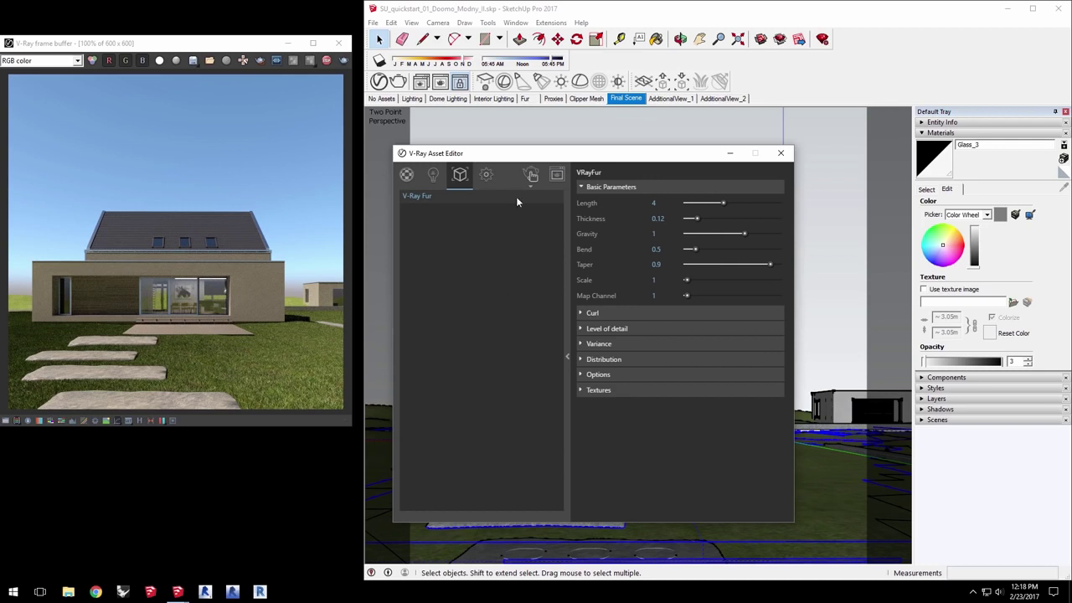
{"action": "left_click_drag", "start_coordinate": [500, 158], "coordinate": [332, 264]}
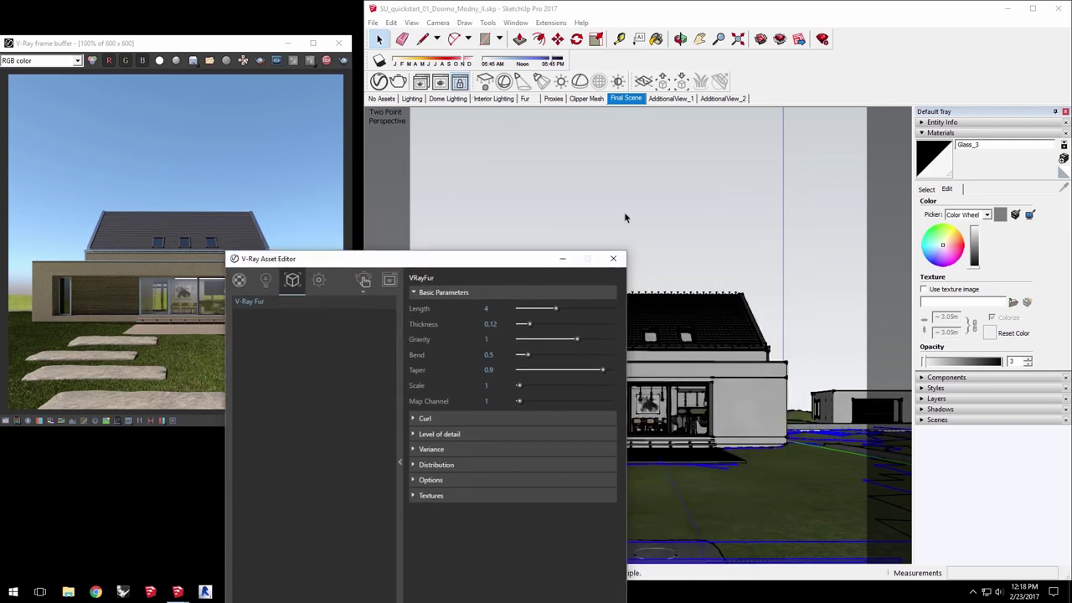
- Unlock the render camera orientation and reframe the house from a low angle across the lawn
{"action": "left_click", "coordinate": [528, 10]}
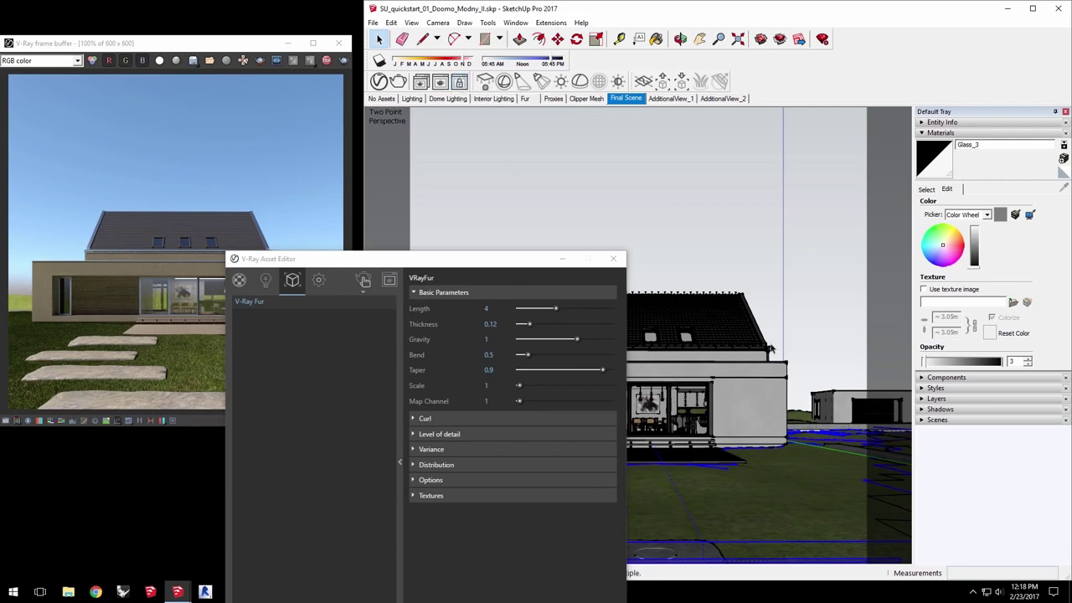
{"action": "mouse_move", "coordinate": [750, 395]}
{"action": "middle_mouse_down"}
{"action": "mouse_move", "coordinate": [711, 440]}
{"action": "mouse_move", "coordinate": [745, 420]}
{"action": "mouse_move", "coordinate": [700, 432]}
{"action": "mouse_move", "coordinate": [693, 452]}
{"action": "middle_mouse_up"}
{"action": "left_click_drag", "start_coordinate": [361, 262], "coordinate": [188, 505]}
{"action": "middle_click_drag", "start_coordinate": [641, 471], "coordinate": [612, 483]}
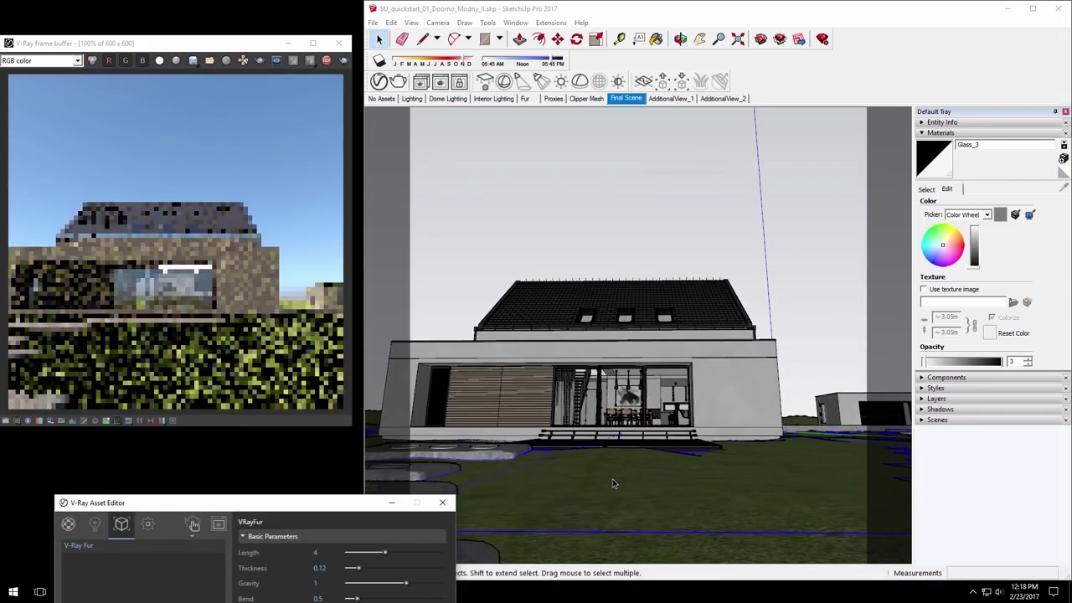
{"action": "left_click", "coordinate": [152, 367]}
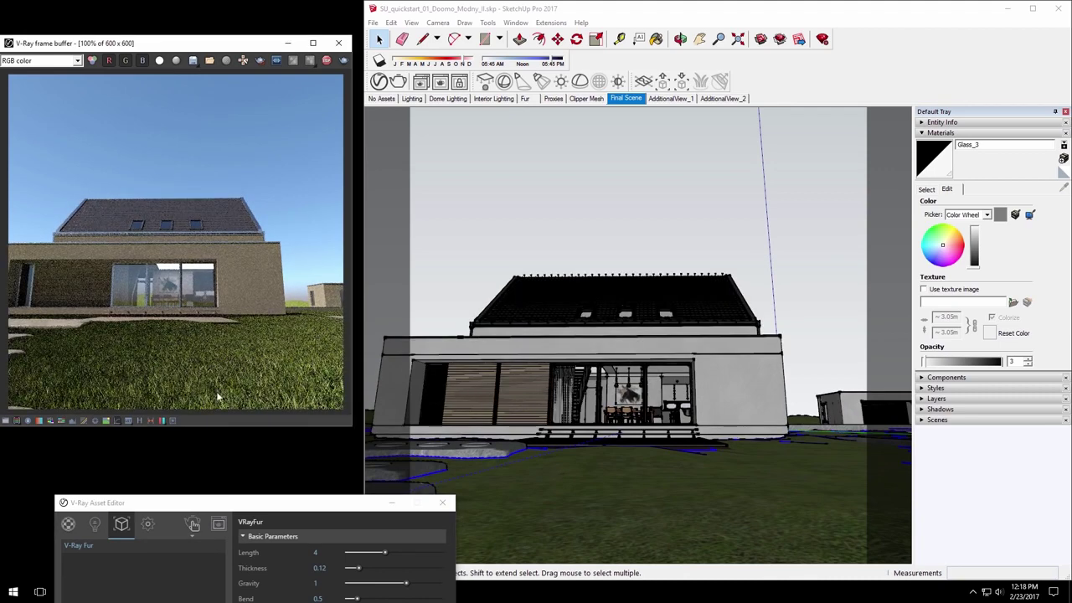
- Turn on Depth of Field in the render camera settings and set Defocus to 0.802
{"action": "left_click_drag", "start_coordinate": [346, 507], "coordinate": [423, 277]}
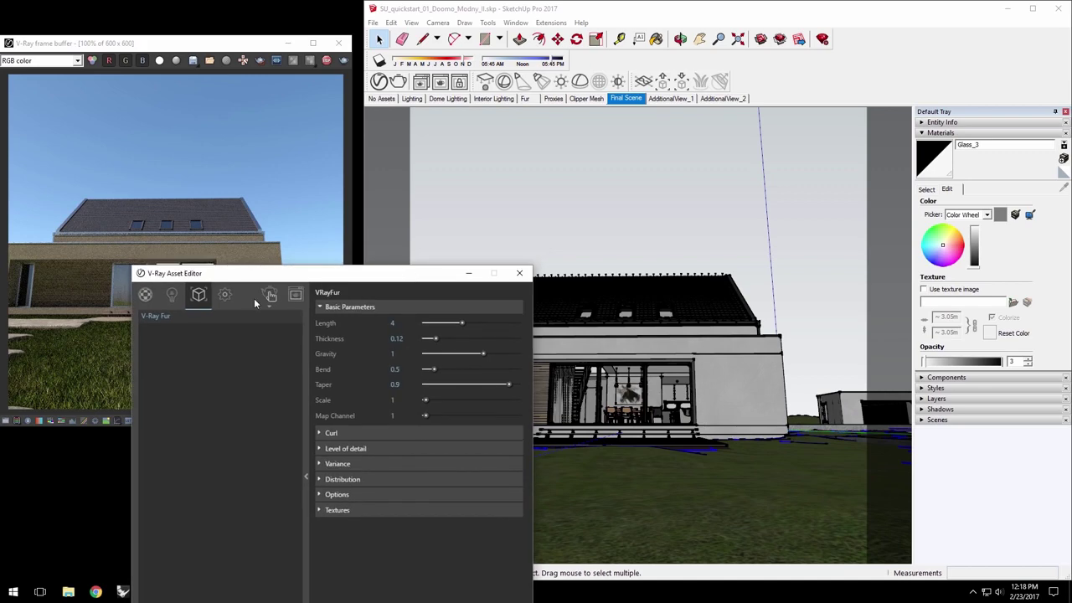
{"action": "left_click", "coordinate": [223, 297]}
{"action": "mouse_move", "coordinate": [673, 290]}
{"action": "middle_mouse_down"}
{"action": "mouse_move", "coordinate": [673, 312]}
{"action": "mouse_move", "coordinate": [650, 310]}
{"action": "middle_mouse_up"}
{"action": "scroll", "coordinate": [671, 316], "scroll_direction": "up", "scroll_amount": 1}
{"action": "left_click", "coordinate": [147, 382]}
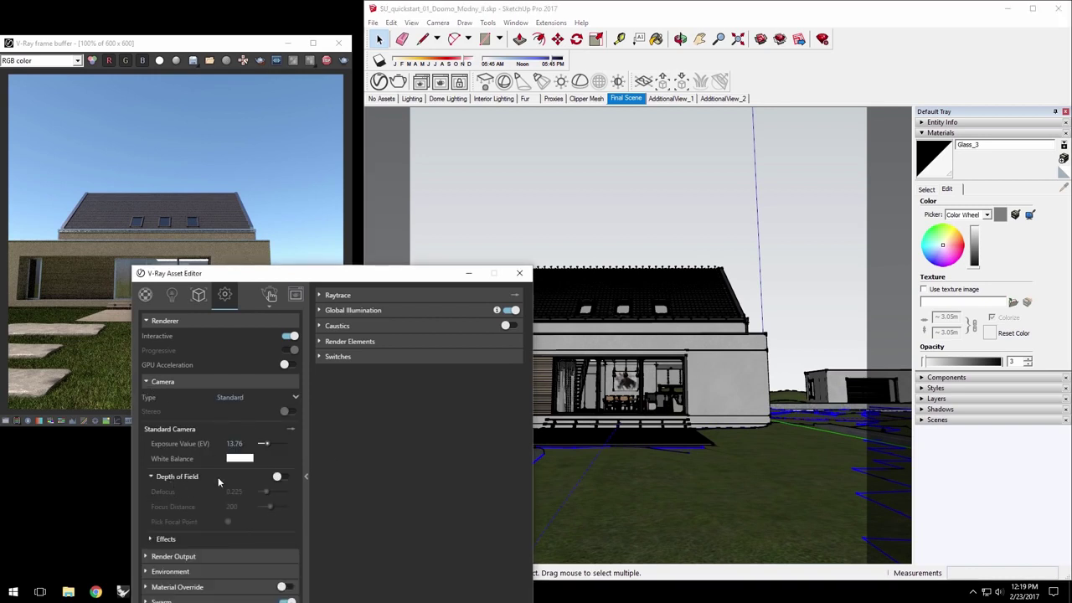
{"action": "left_click", "coordinate": [282, 478]}
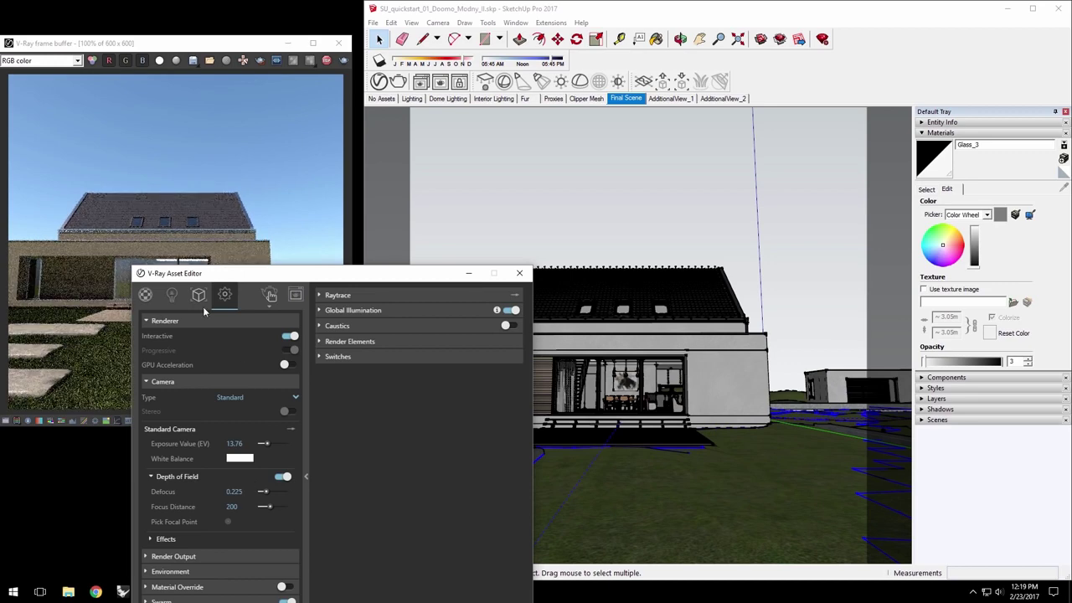
{"action": "mouse_move", "coordinate": [255, 275]}
{"action": "left_mouse_down"}
{"action": "mouse_move", "coordinate": [263, 354]}
{"action": "mouse_move", "coordinate": [529, 151]}
{"action": "mouse_move", "coordinate": [413, 173]}
{"action": "left_mouse_up"}
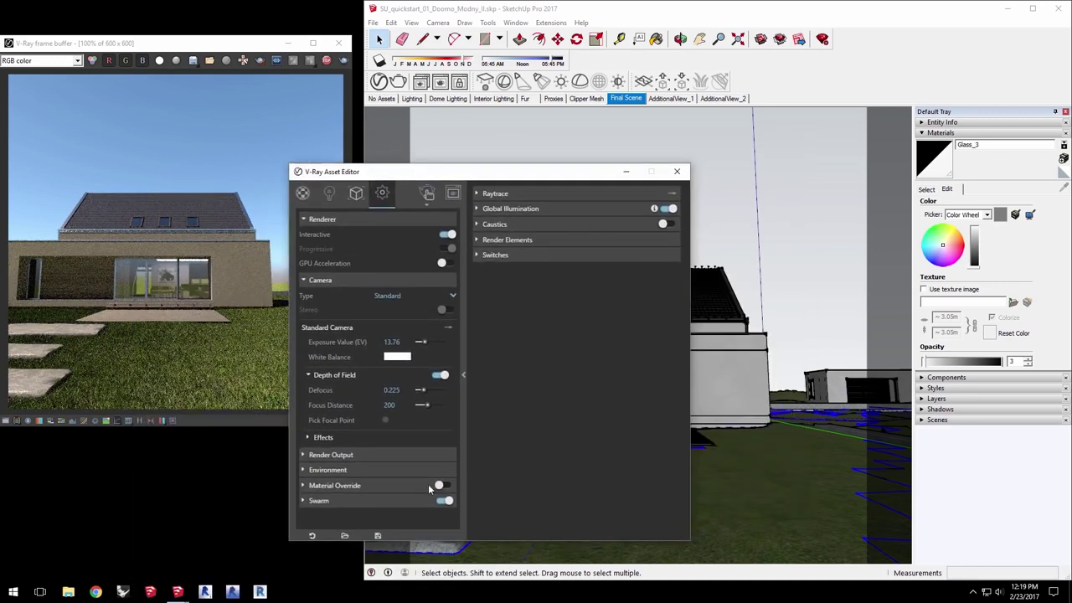
{"action": "left_click_drag", "start_coordinate": [429, 391], "coordinate": [438, 391]}
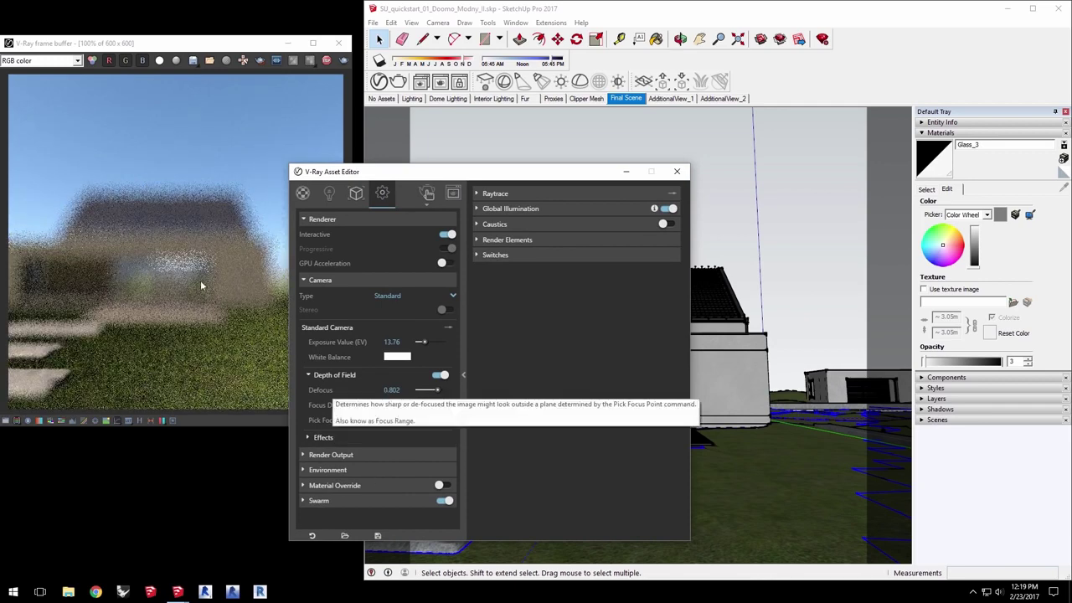
- Pick the depth of field's focal point on the house's front wall above the glass doors and uncover the render
{"action": "left_click_drag", "start_coordinate": [475, 173], "coordinate": [299, 166]}
{"action": "left_click", "coordinate": [207, 413]}
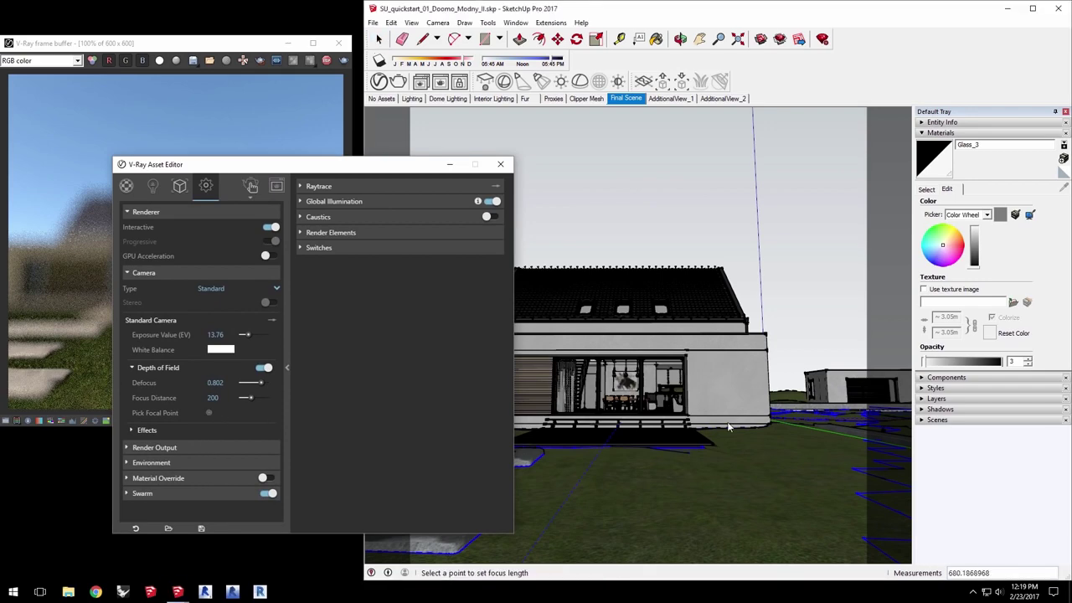
{"action": "left_click", "coordinate": [646, 348]}
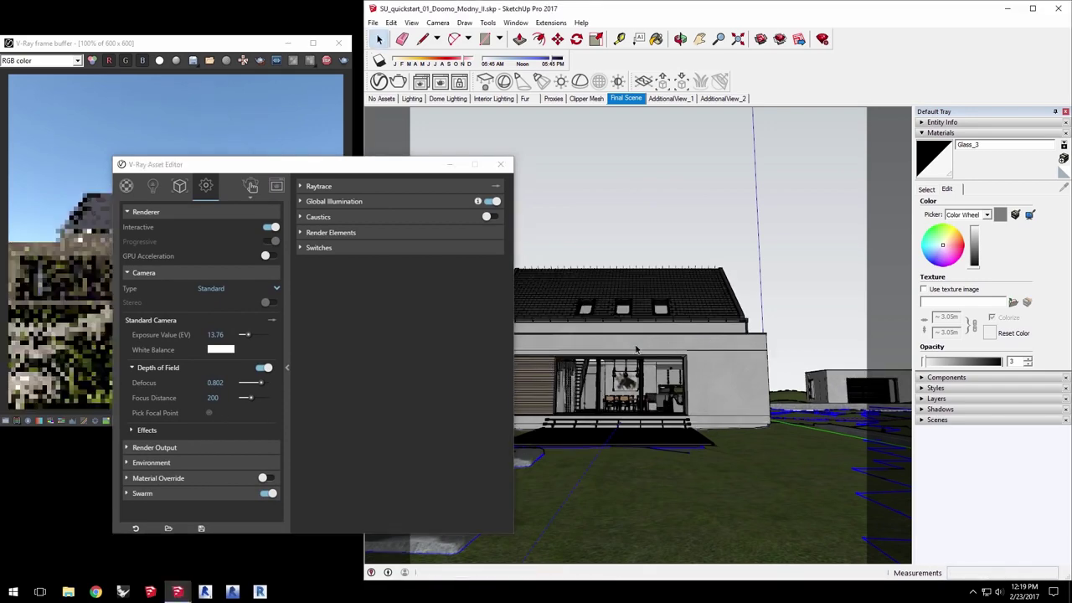
{"action": "left_click_drag", "start_coordinate": [331, 175], "coordinate": [749, 231]}
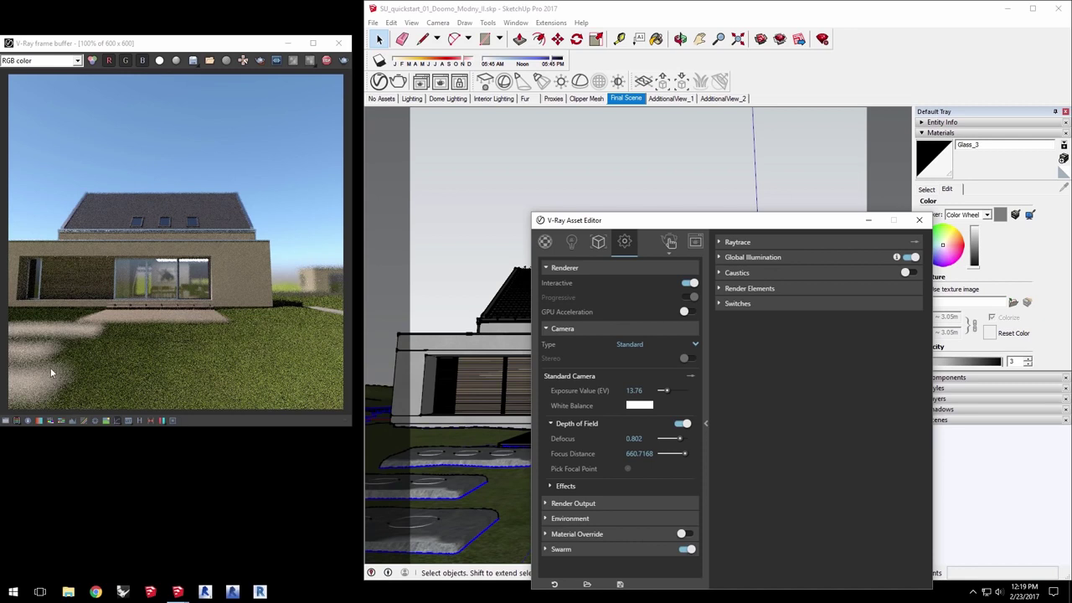
{"action": "left_click_drag", "start_coordinate": [685, 219], "coordinate": [656, 123]}
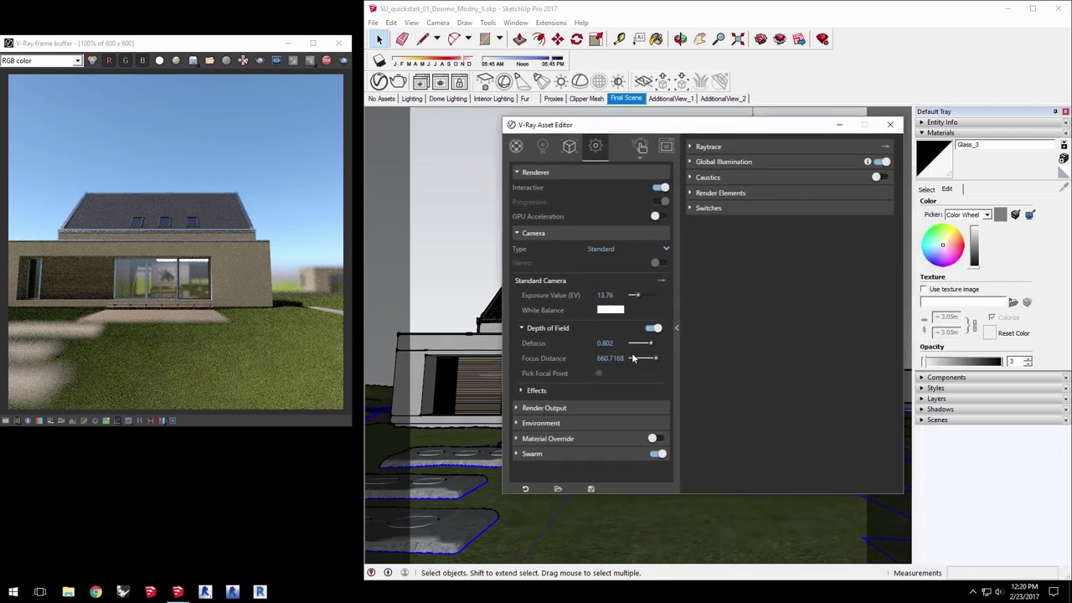
- Set the depth of field's Defocus to 0.459 and stop the interactive render
{"action": "left_click_drag", "start_coordinate": [651, 344], "coordinate": [642, 344]}
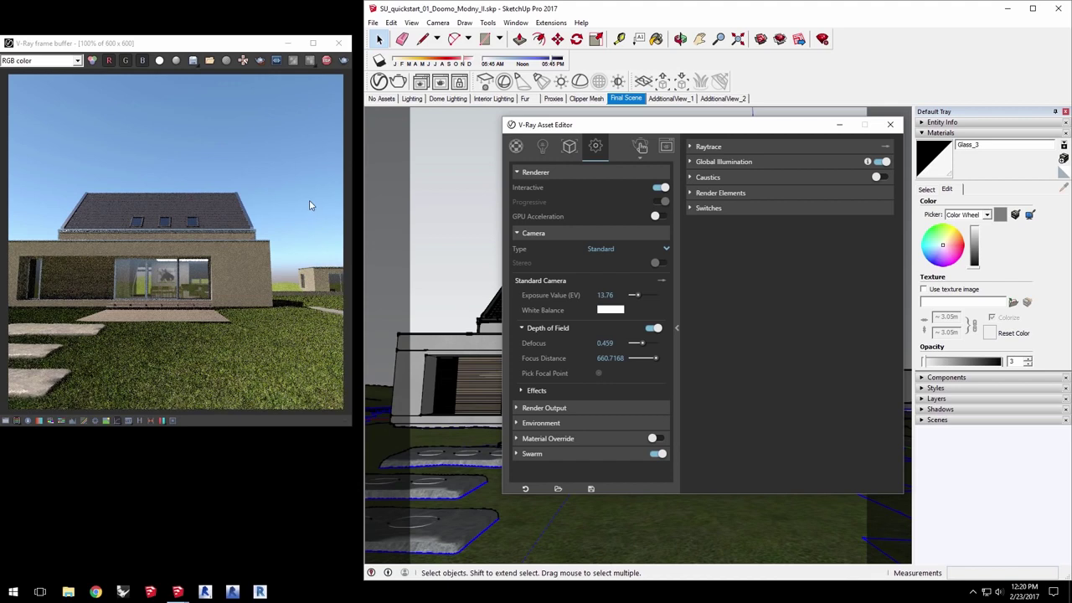
{"action": "left_click", "coordinate": [326, 62]}
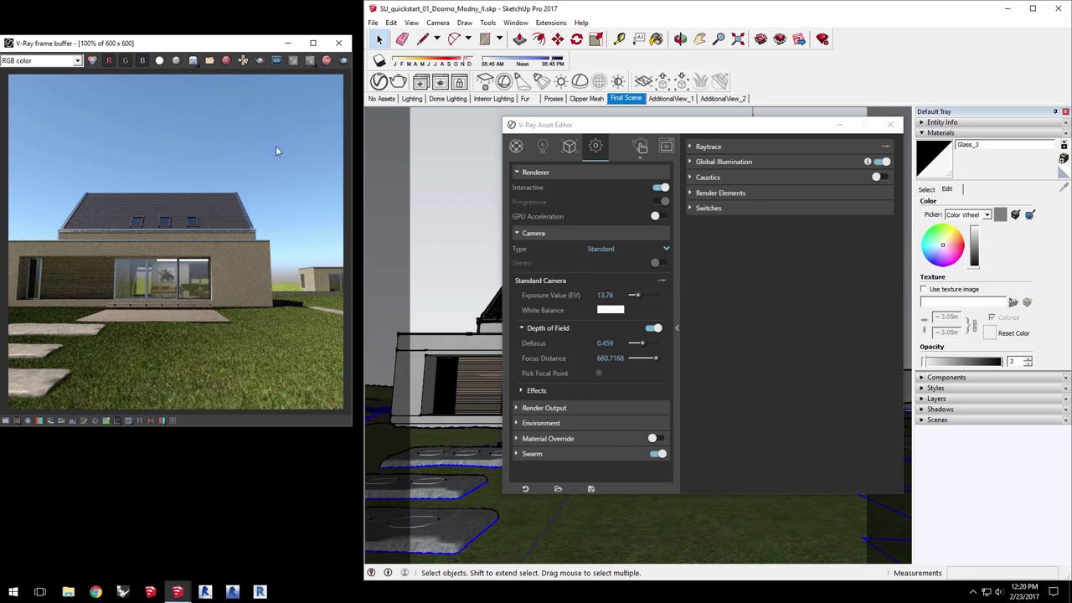
- Set the render output size to 900 by 900 pixels
{"action": "left_click", "coordinate": [522, 409]}
{"action": "left_click", "coordinate": [576, 406]}
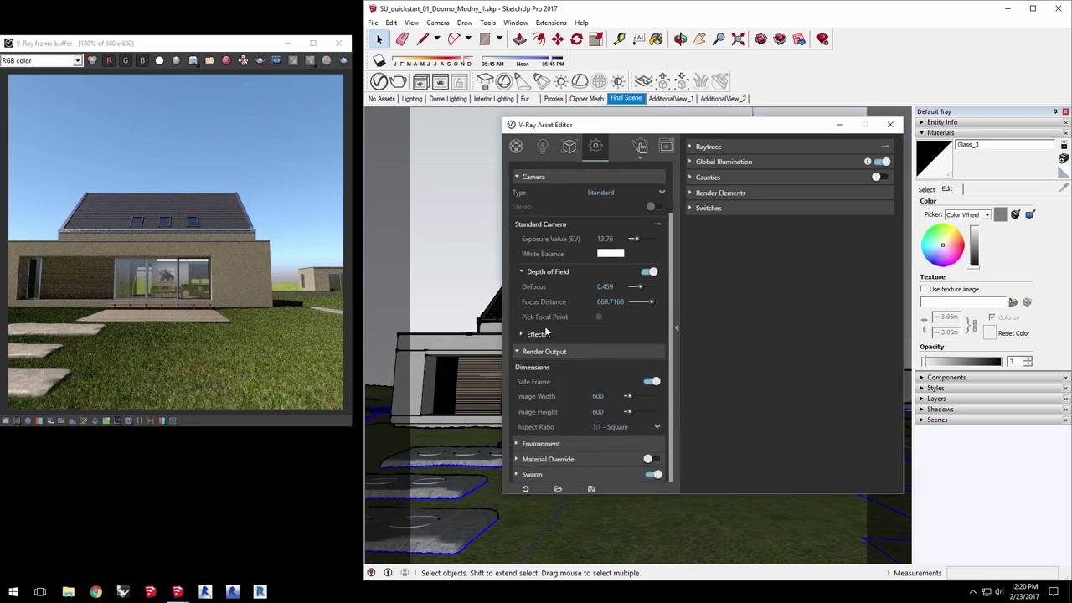
{"action": "left_click", "coordinate": [598, 396]}
{"action": "type", "text": "900"}
{"action": "key", "text": "Return"}
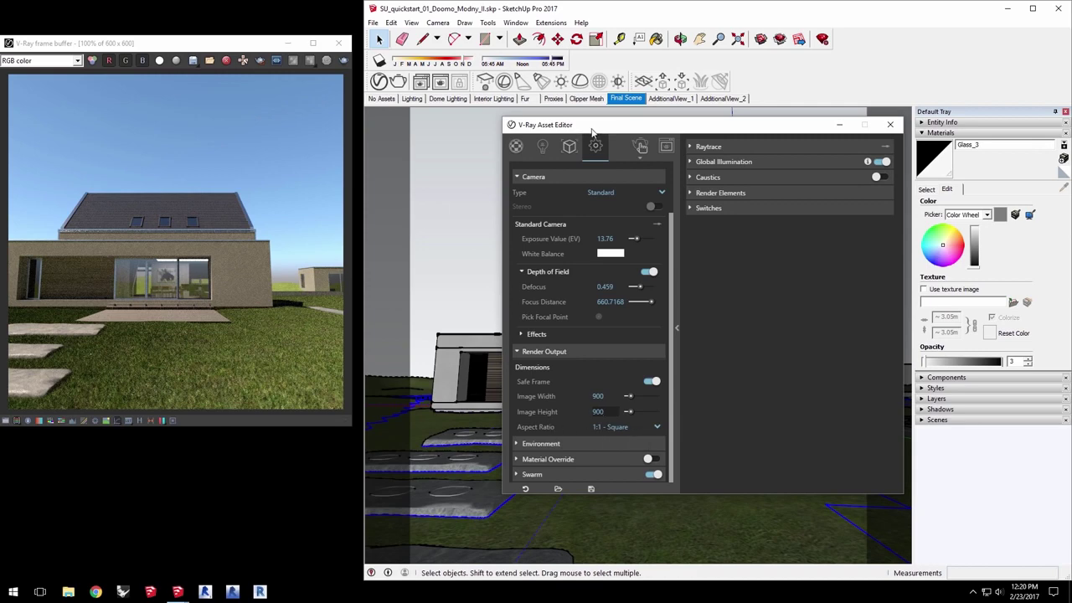
- Change the render output's aspect ratio to Custom, keeping the image dimensions settings in view
{"action": "mouse_move", "coordinate": [592, 133]}
{"action": "left_mouse_down"}
{"action": "mouse_move", "coordinate": [331, 247]}
{"action": "mouse_move", "coordinate": [390, 158]}
{"action": "left_mouse_up"}
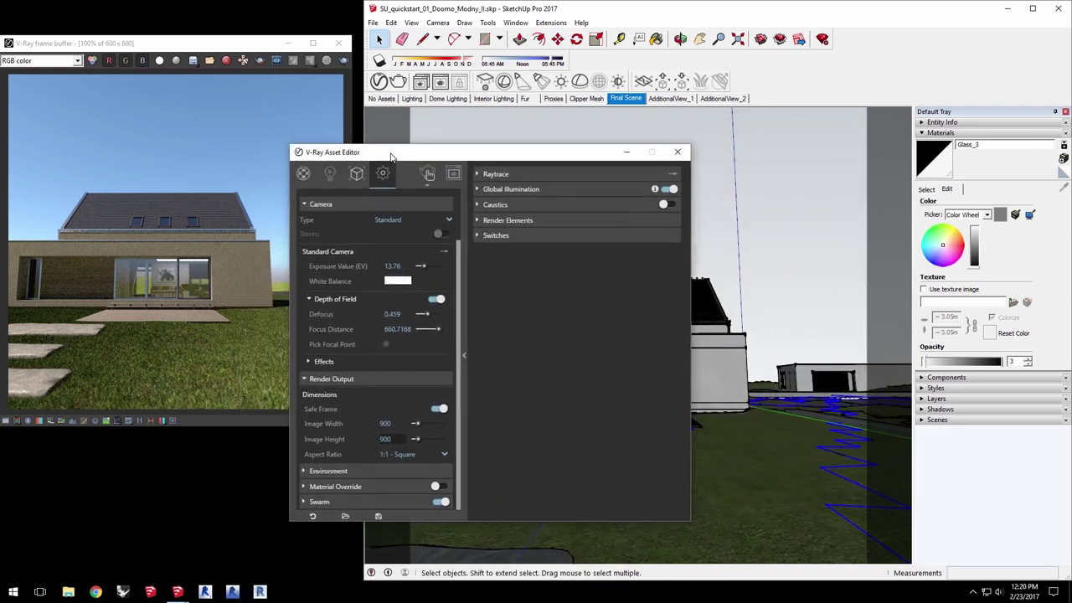
{"action": "left_click", "coordinate": [442, 455]}
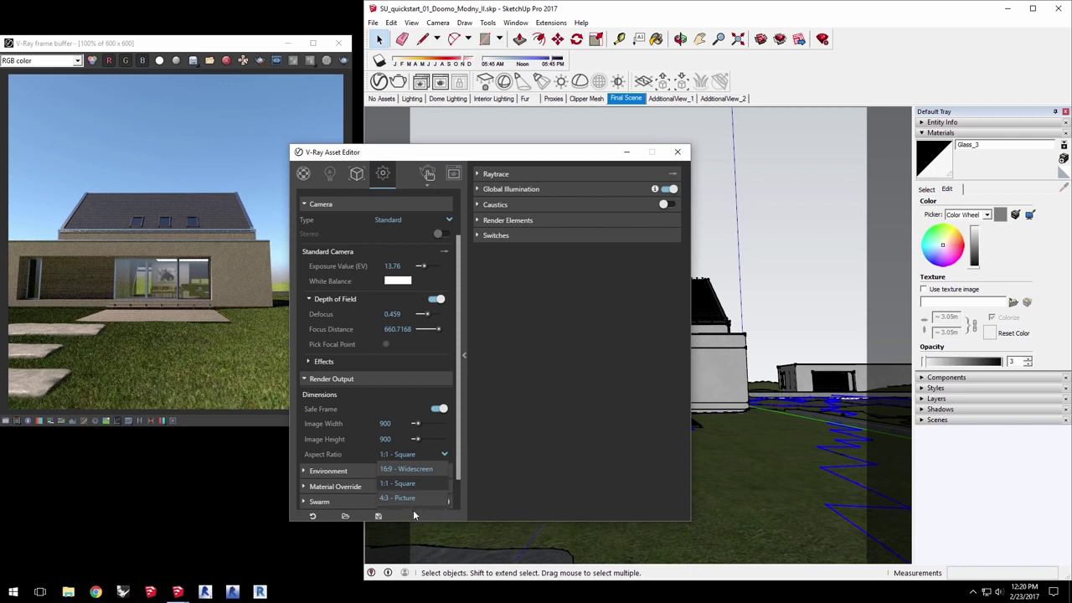
{"action": "scroll", "coordinate": [400, 499], "scroll_direction": "down", "scroll_amount": 1}
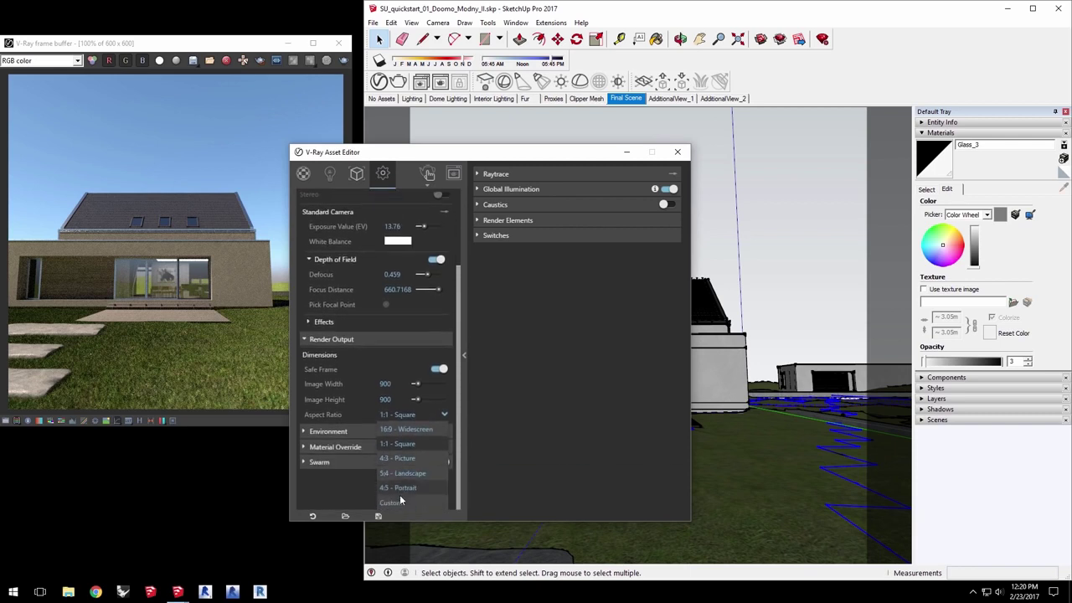
{"action": "left_click", "coordinate": [391, 503]}
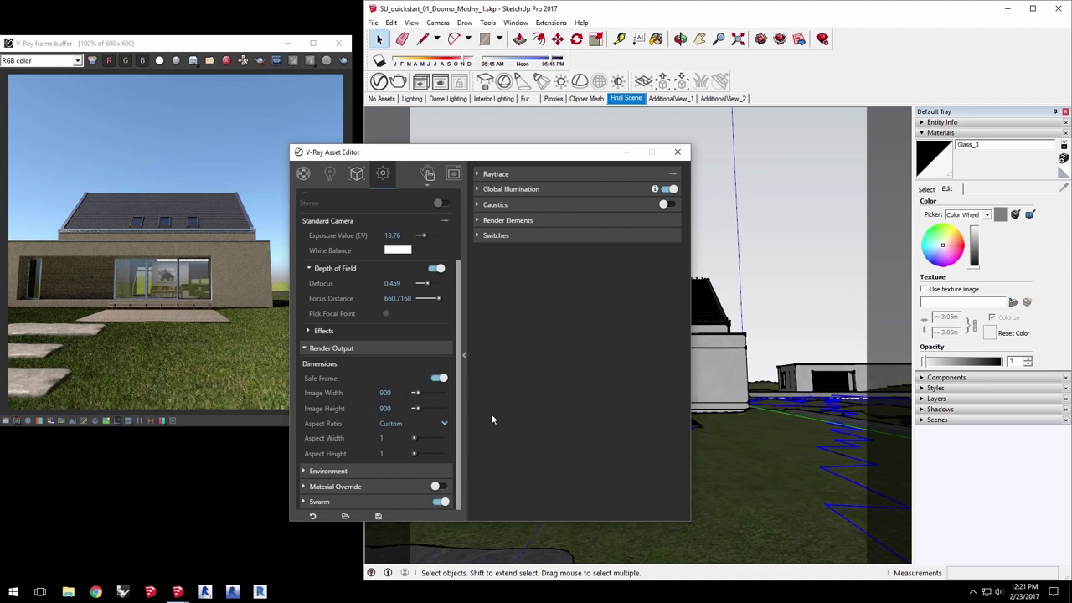
- Turn off interactive rendering in favour of progressive rendering and raise the render quality to High
{"action": "left_click_drag", "start_coordinate": [459, 278], "coordinate": [459, 223]}
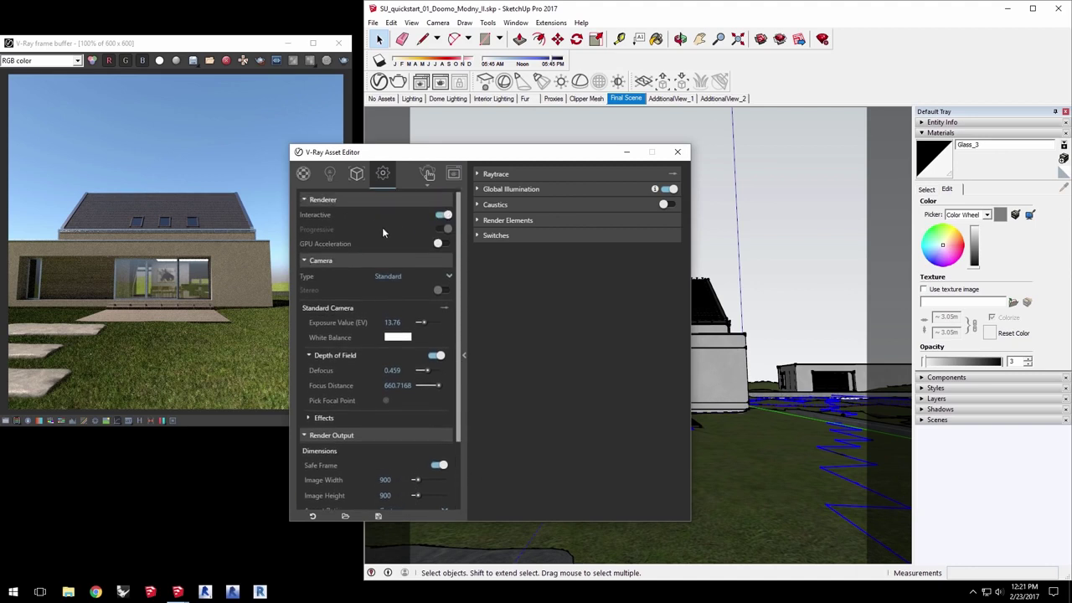
{"action": "left_click", "coordinate": [443, 215]}
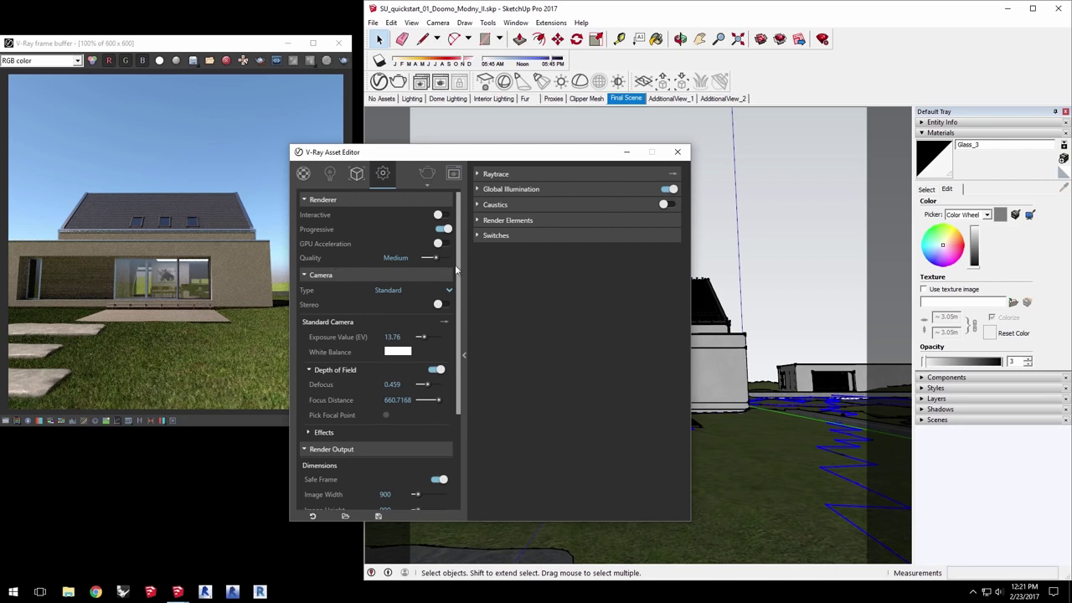
{"action": "left_click_drag", "start_coordinate": [433, 258], "coordinate": [443, 262]}
- Restore the Final Scene view, start the final render and move the progress window clear of the frame buffer
{"action": "mouse_move", "coordinate": [551, 159]}
{"action": "left_mouse_down"}
{"action": "mouse_move", "coordinate": [389, 235]}
{"action": "mouse_move", "coordinate": [296, 257]}
{"action": "left_mouse_up"}
{"action": "left_click", "coordinate": [623, 99]}
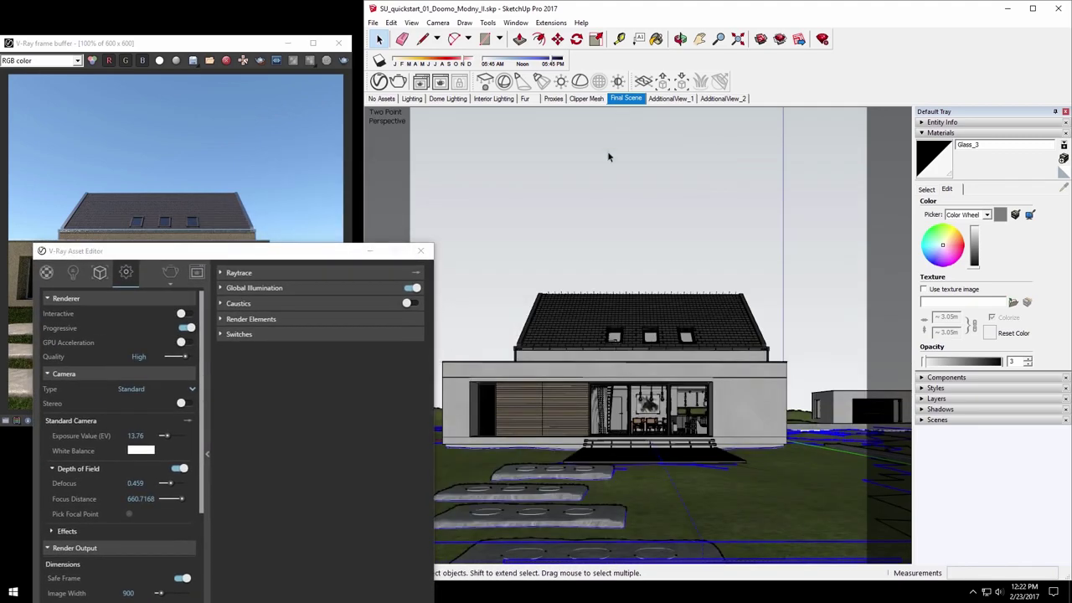
{"action": "left_click_drag", "start_coordinate": [329, 262], "coordinate": [407, 357]}
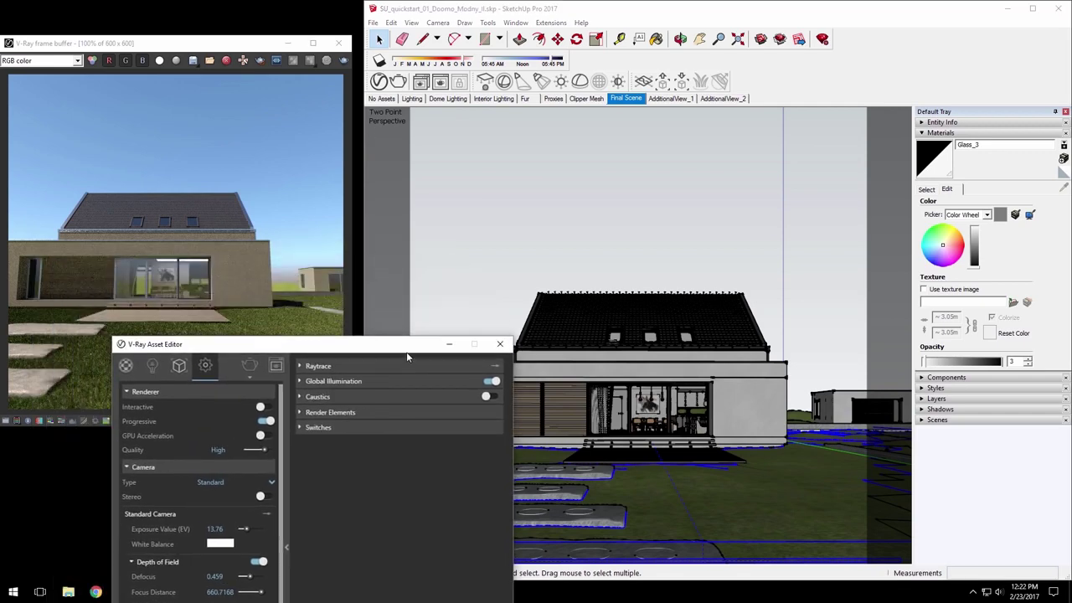
{"action": "left_click", "coordinate": [248, 366]}
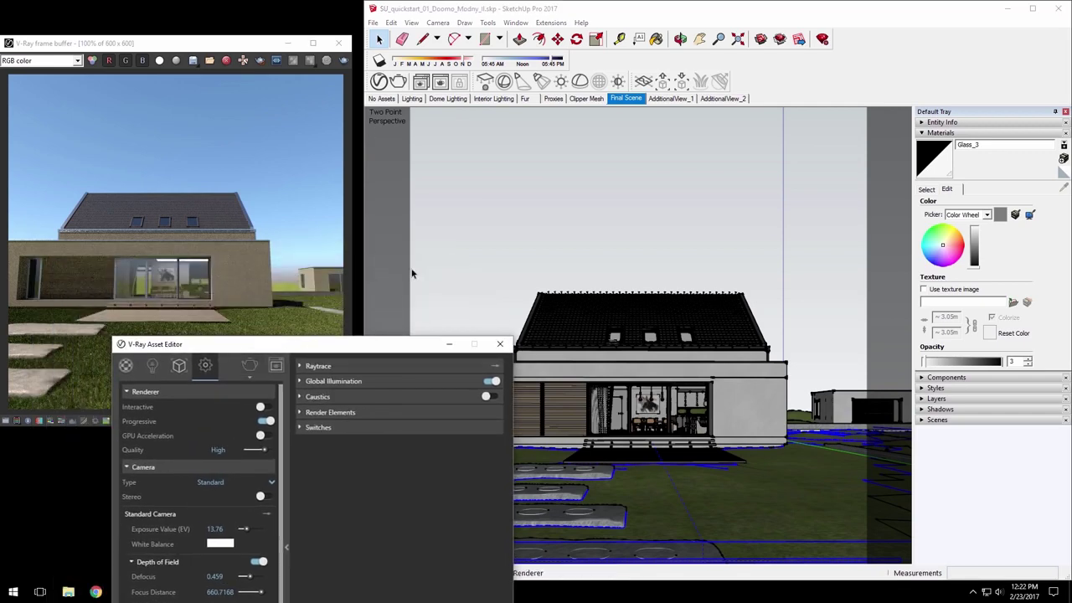
{"action": "left_click_drag", "start_coordinate": [534, 191], "coordinate": [131, 192]}
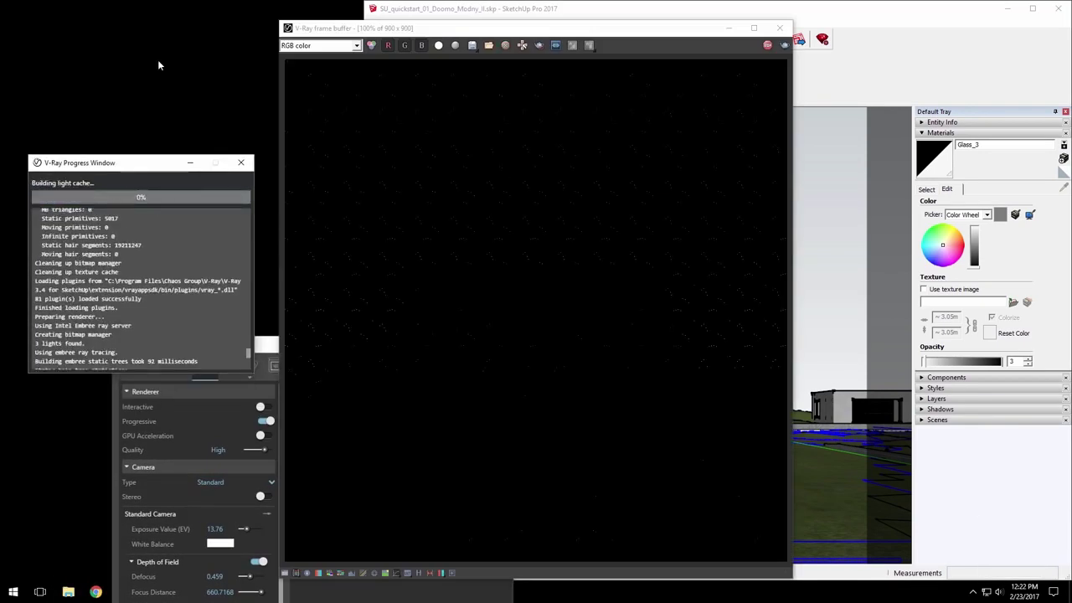